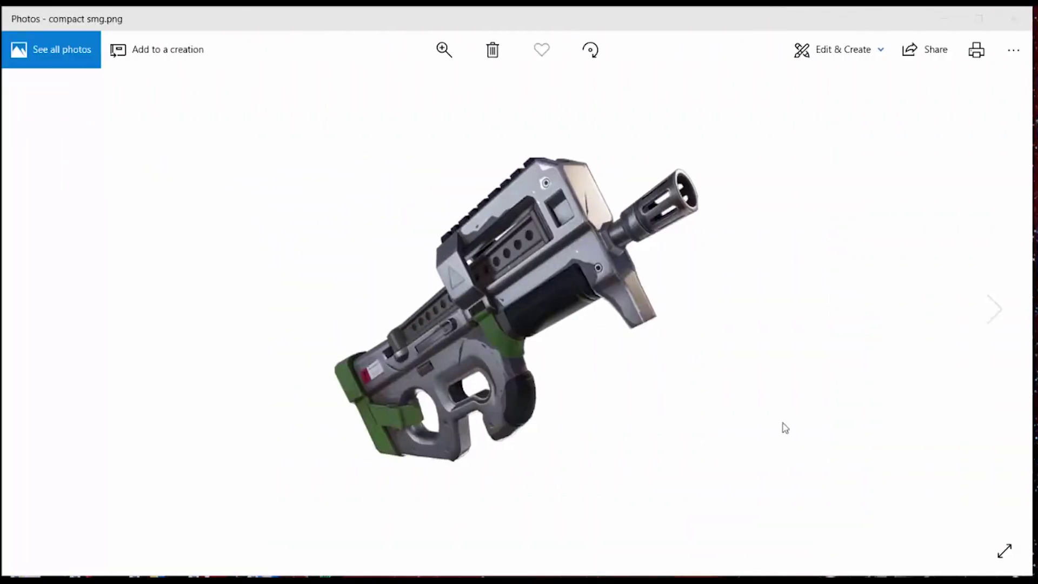
# Step: Page through the saved icons from contrails.png to Launch_Pad.png, then return to the Fortnite atk png image results
pyautogui.click(990, 300)
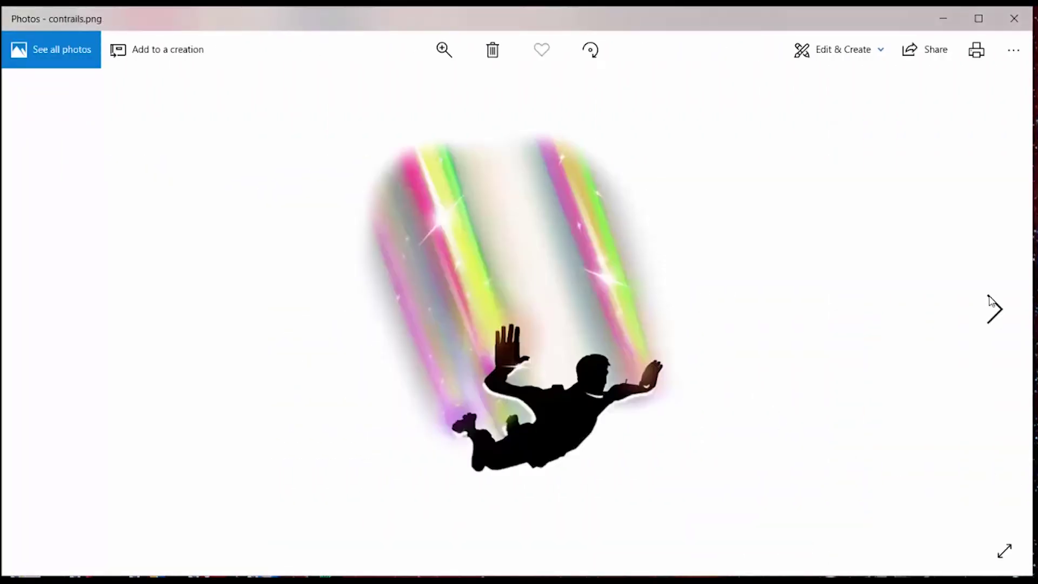
pyautogui.click(990, 301)
pyautogui.click(991, 300)
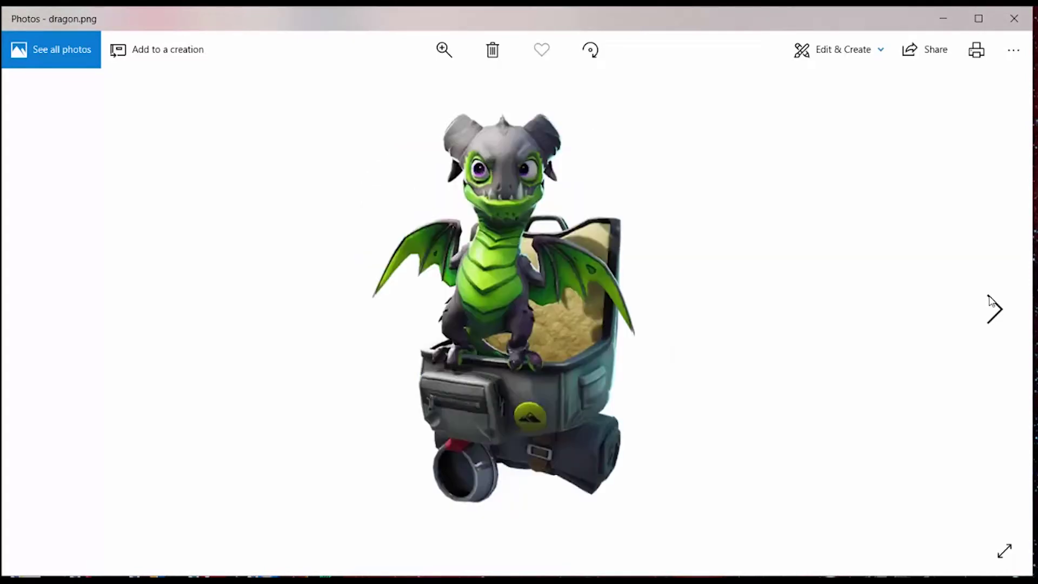
pyautogui.click(991, 300)
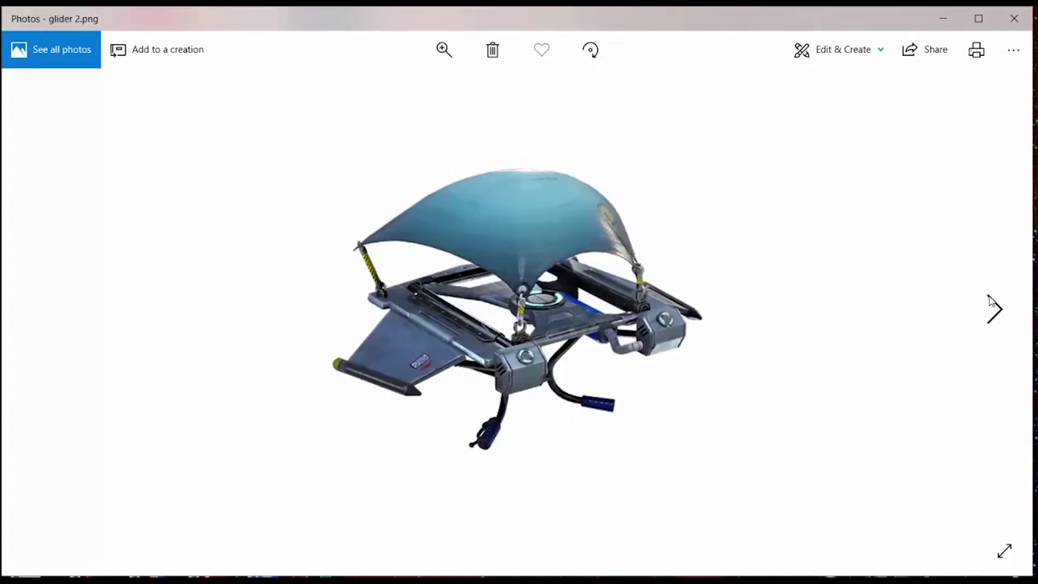
pyautogui.click(990, 301)
pyautogui.click(990, 301)
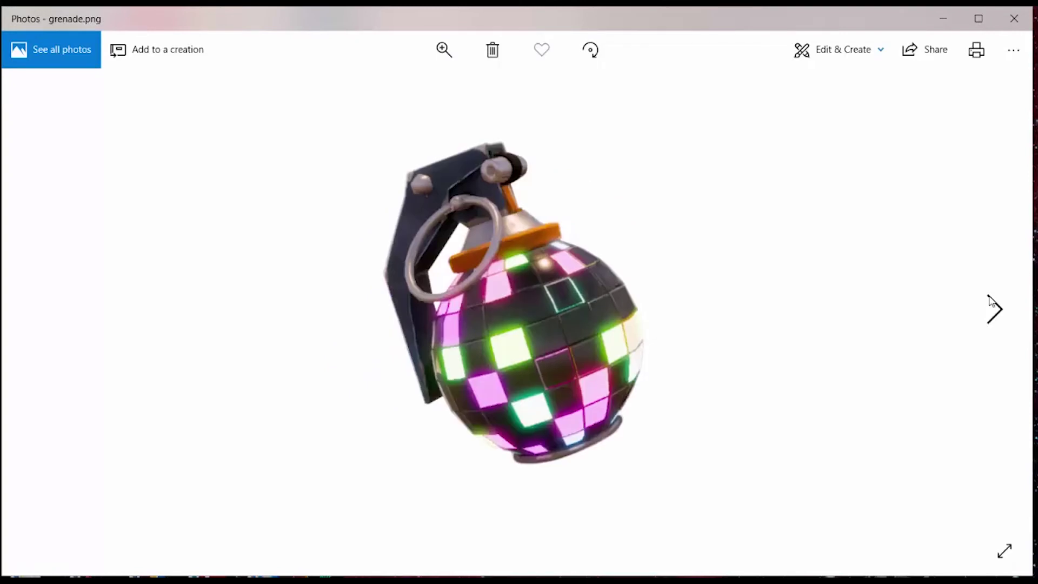
pyautogui.click(991, 300)
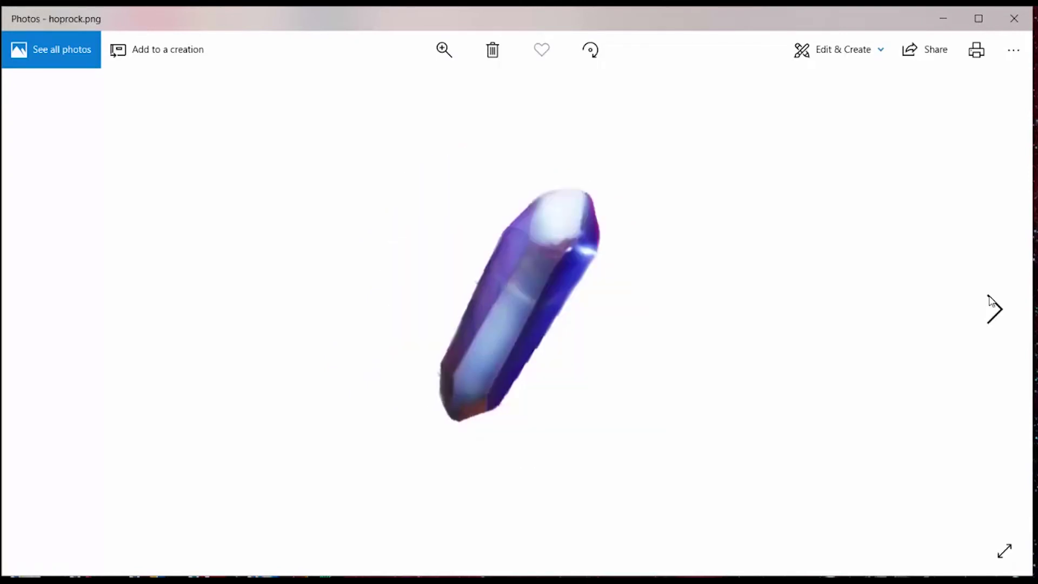
pyautogui.click(991, 301)
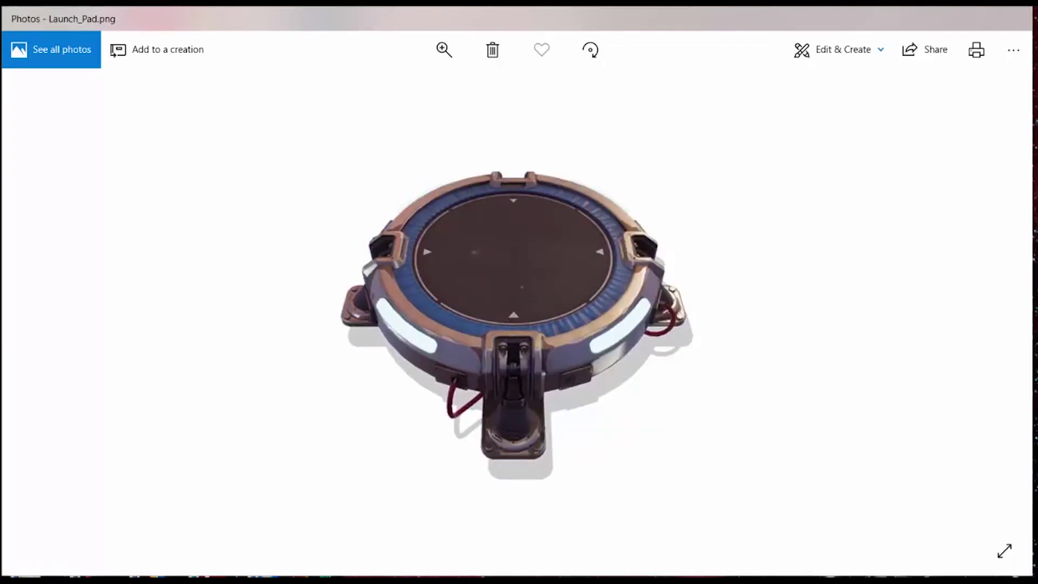
pyautogui.hotkey('alt', 'Tab')
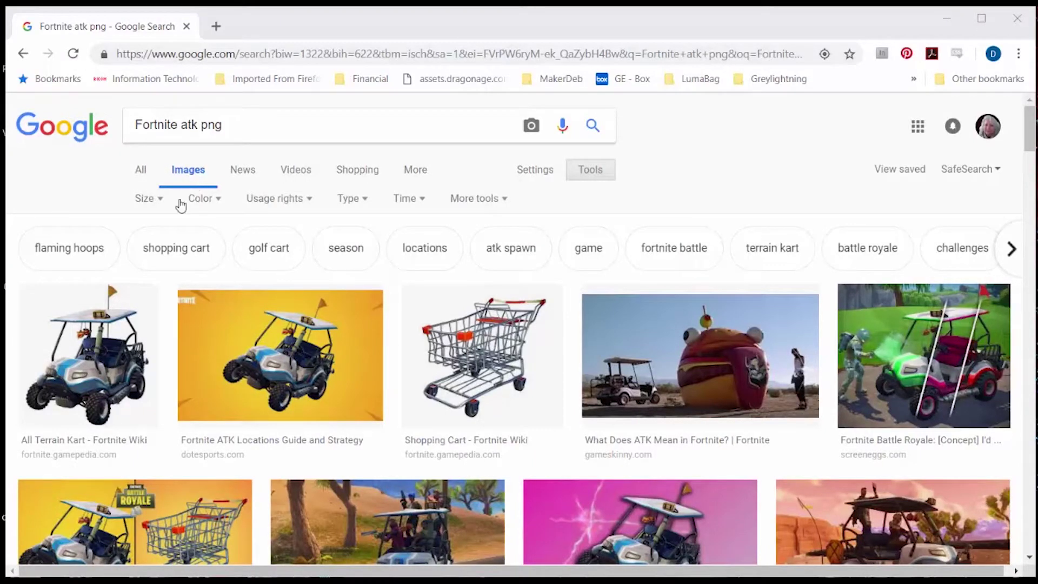
# Step: Preview the All Terrain Kart result, then close the preview
pyautogui.moveTo(126, 373)
pyautogui.click(100, 373)
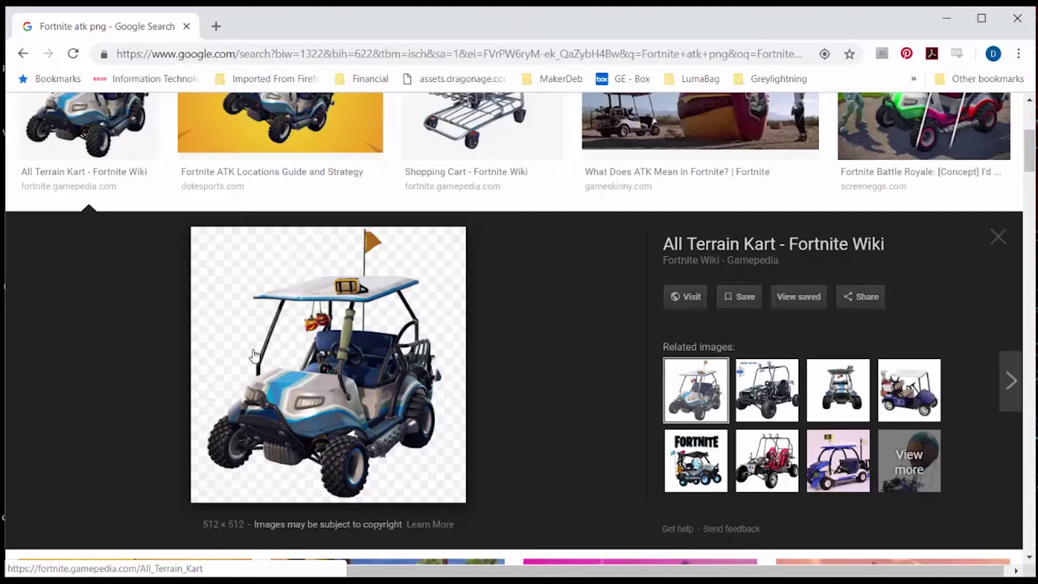
pyautogui.press('Escape')
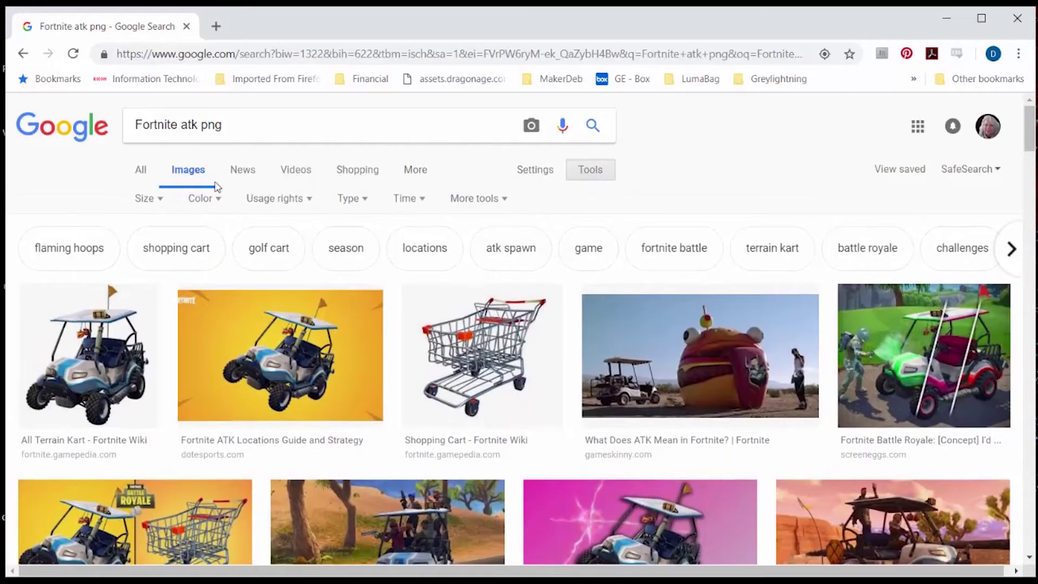
# Step: Filter the image results to sizes larger than 1024×768
pyautogui.click(160, 199)
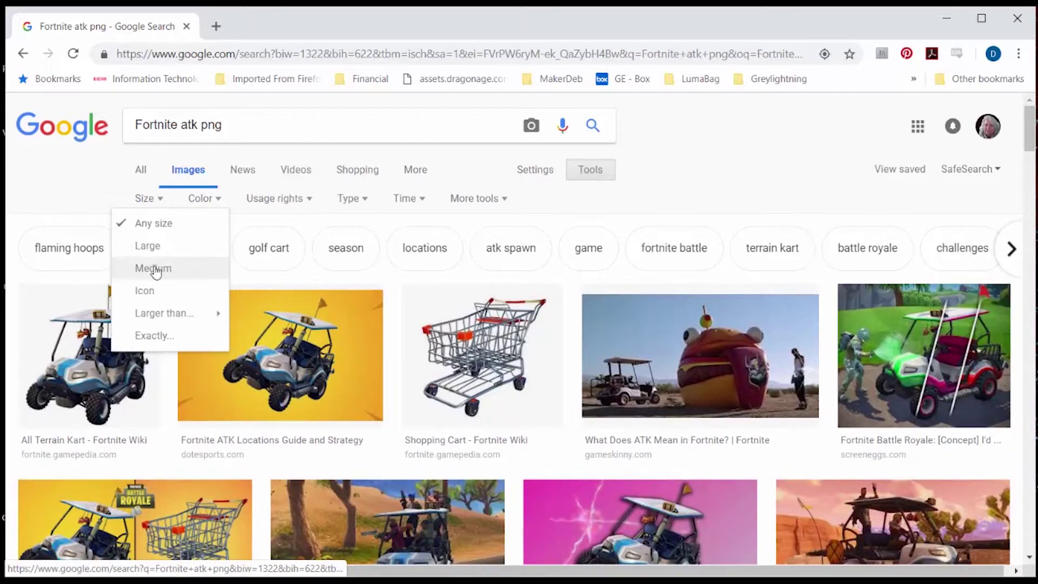
pyautogui.moveTo(162, 314)
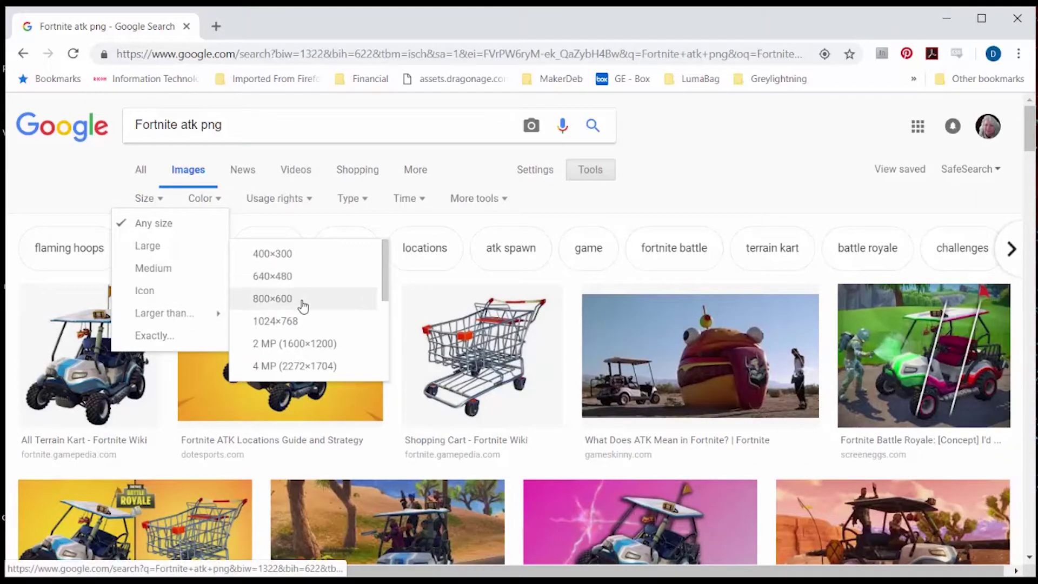
pyautogui.click(300, 321)
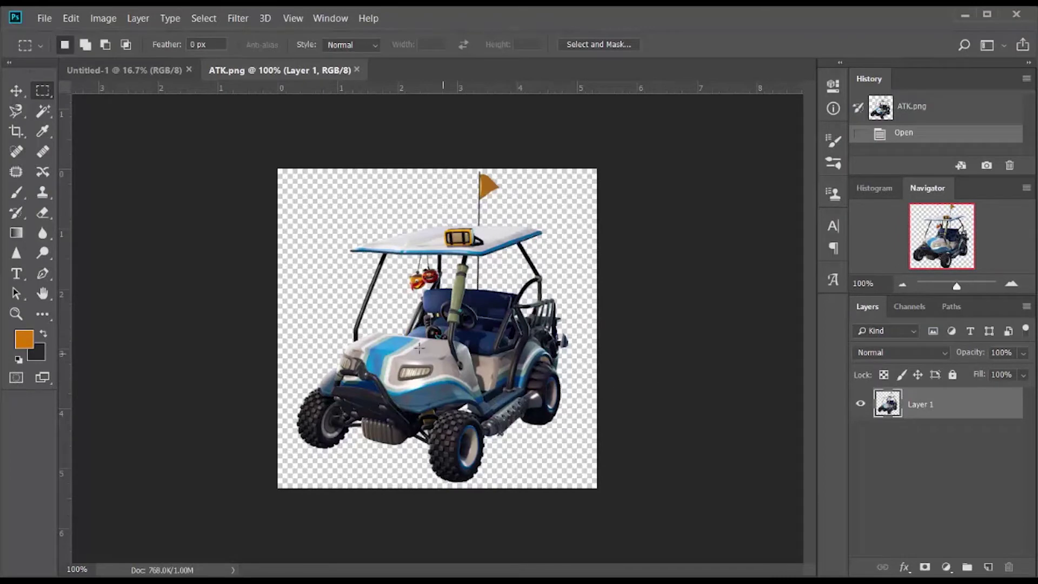
# Step: Select the entire ATK.png kart canvas
pyautogui.hotkey('ctrl', 'a')
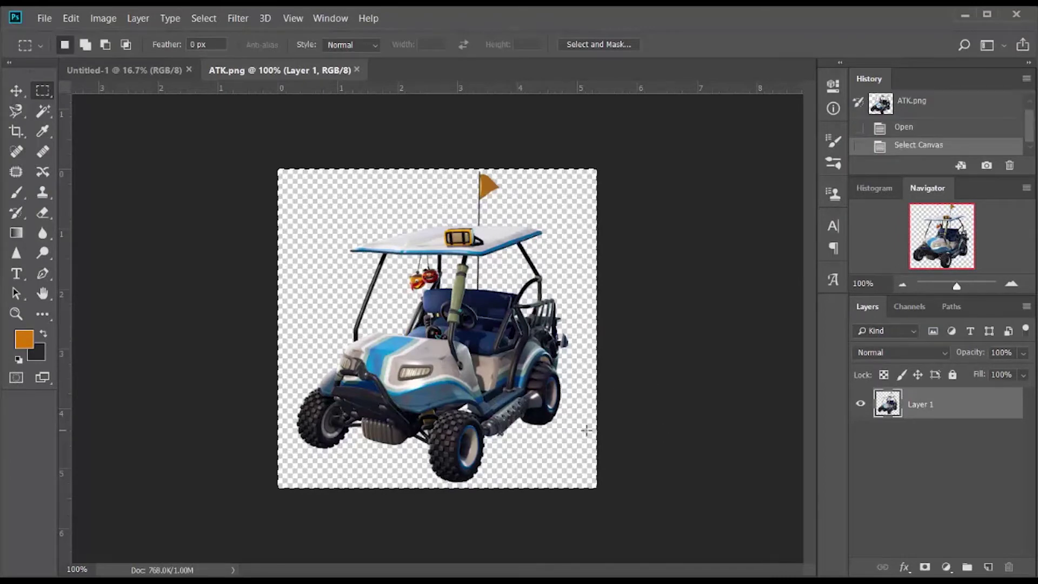
# Step: Copy the kart into Untitled-1 as Layer 1 and scale it up to about 138%
pyautogui.moveTo(444, 382); pyautogui.dragTo(268, 246)
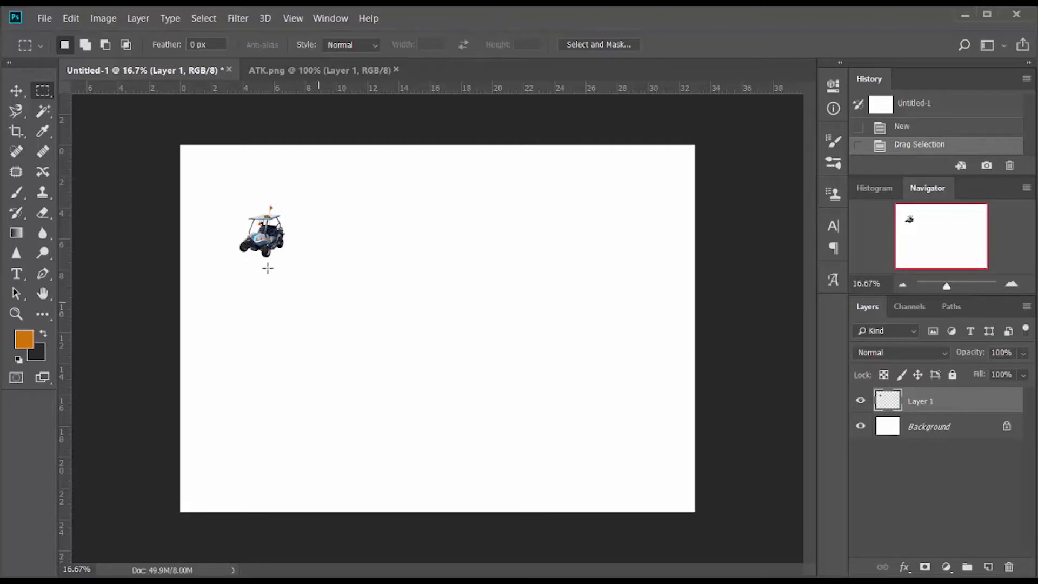
pyautogui.hotkey('ctrl', 't')
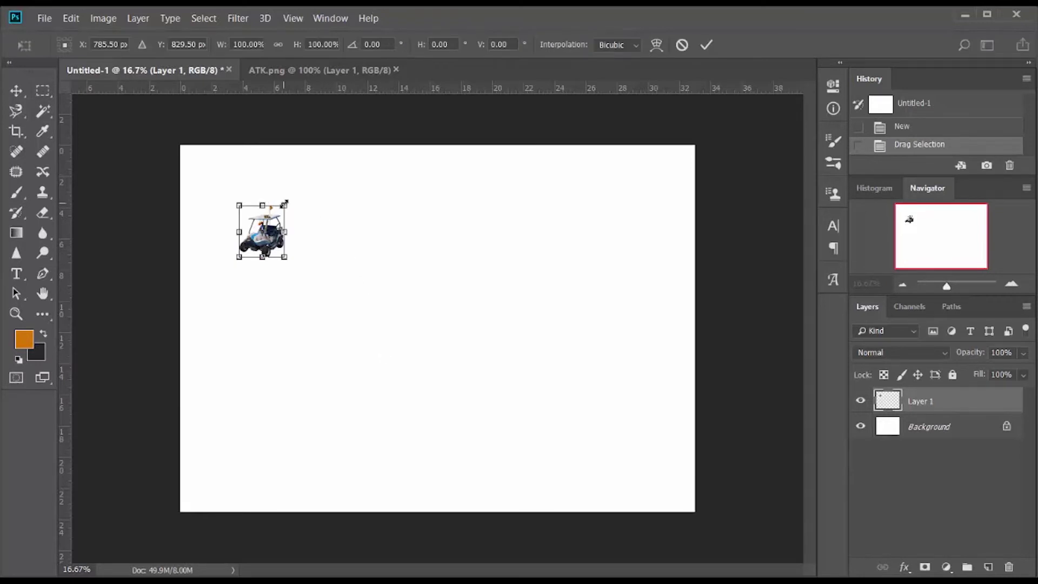
pyautogui.moveTo(288, 200); pyautogui.dragTo(304, 186)
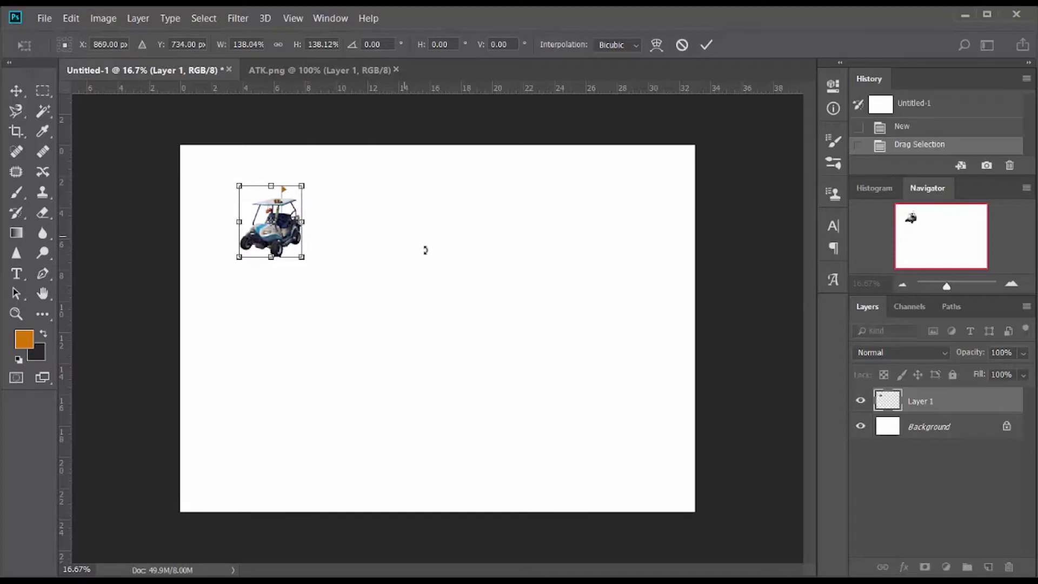
pyautogui.click(705, 46)
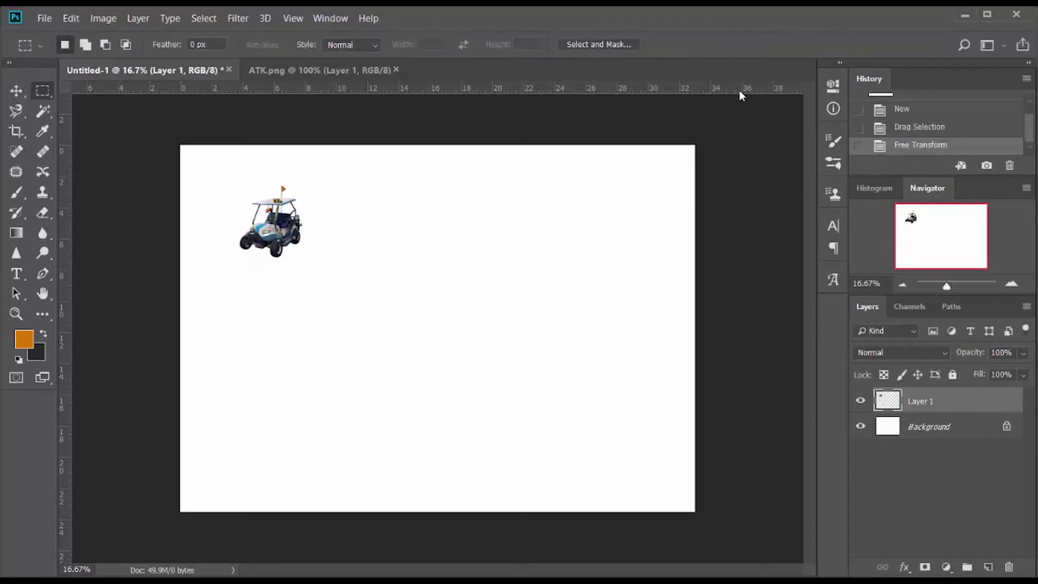
pyautogui.click(1020, 287)
pyautogui.click(1018, 287)
pyautogui.click(1018, 287)
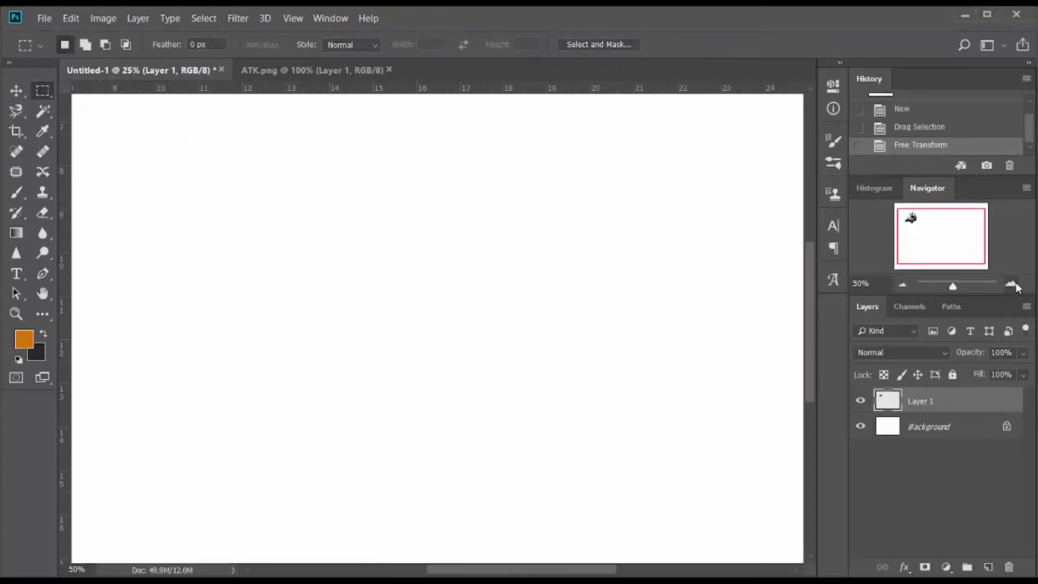
pyautogui.click(1018, 287)
pyautogui.click(1018, 287)
pyautogui.moveTo(950, 238); pyautogui.dragTo(910, 217)
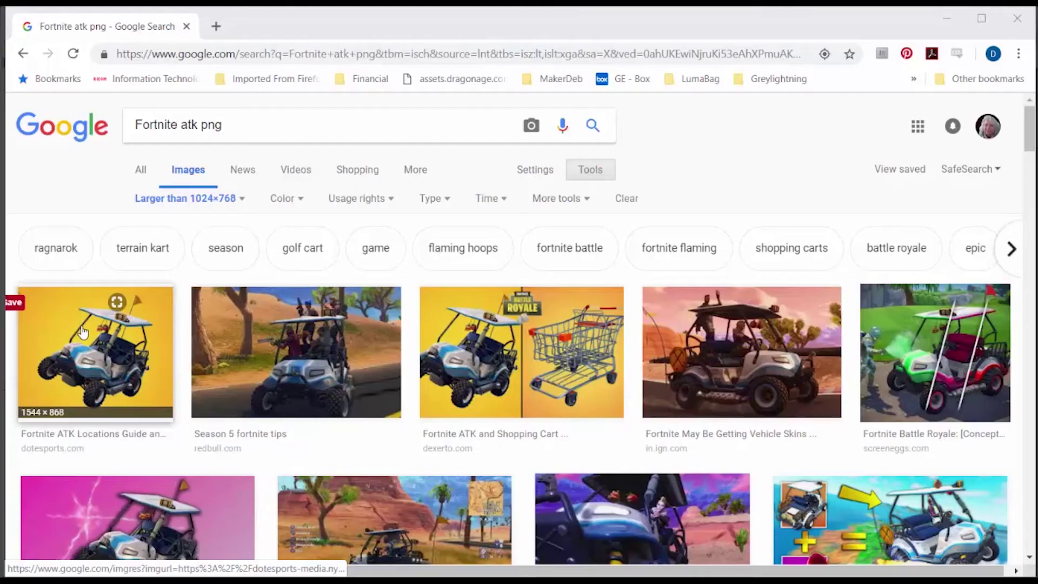
# Step: Save the yellow-background kart image from its Google Images preview to disk
pyautogui.click(82, 331)
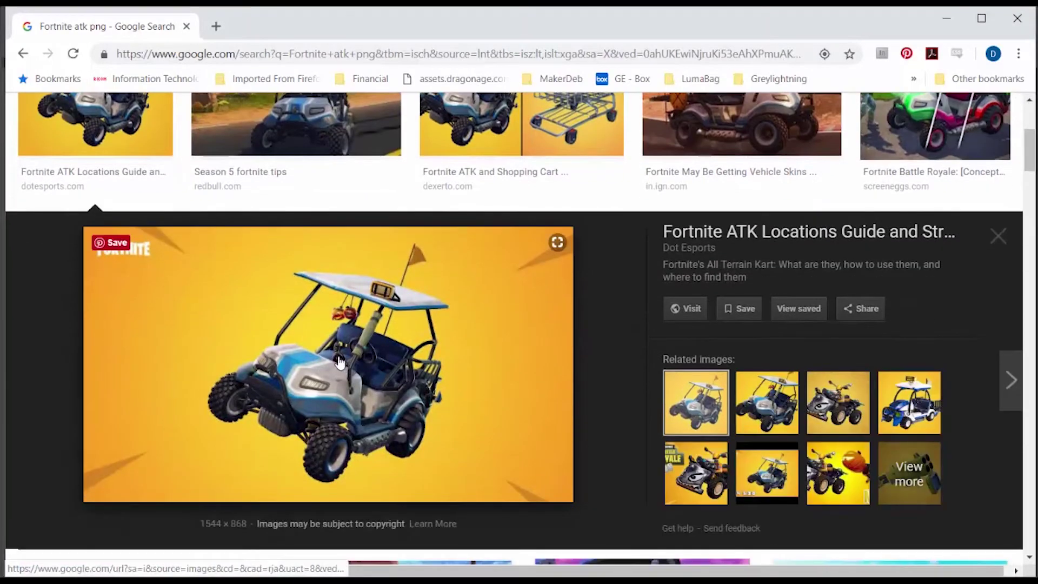
pyautogui.rightClick(340, 362)
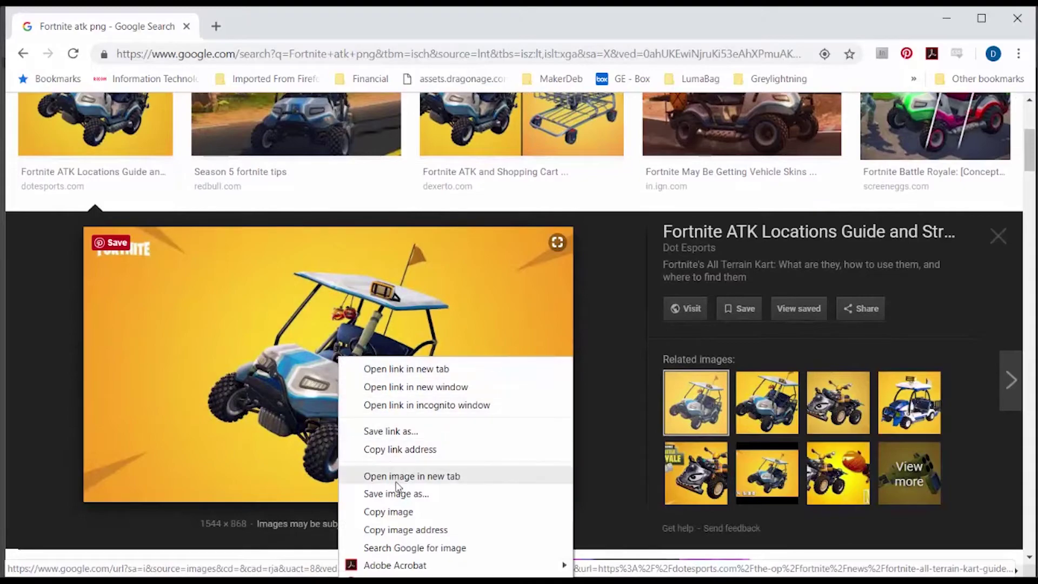
pyautogui.click(396, 494)
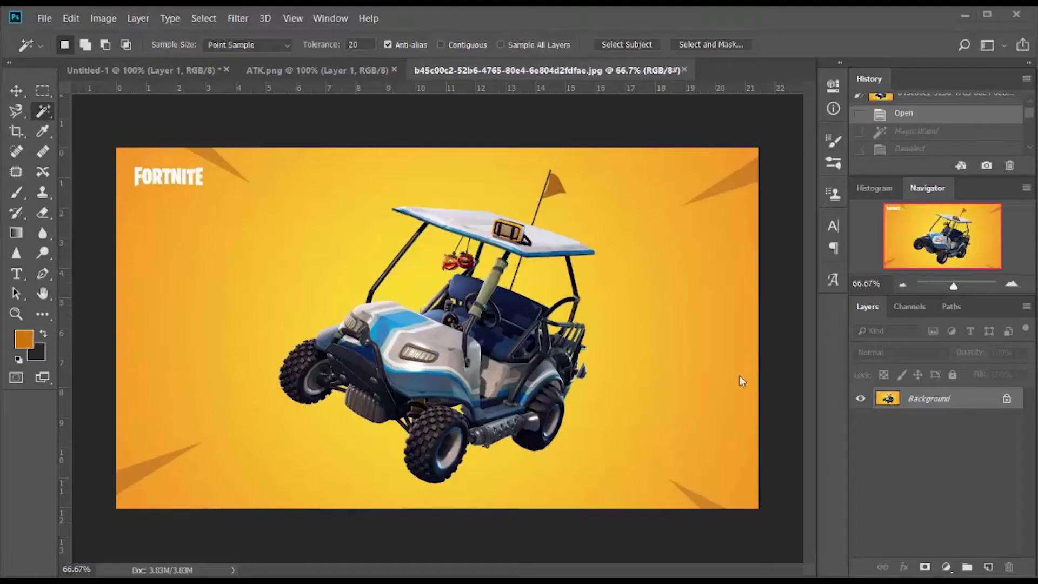
# Step: Unlock the background layer and crop the JPG to a square around the kart
pyautogui.click(1007, 400)
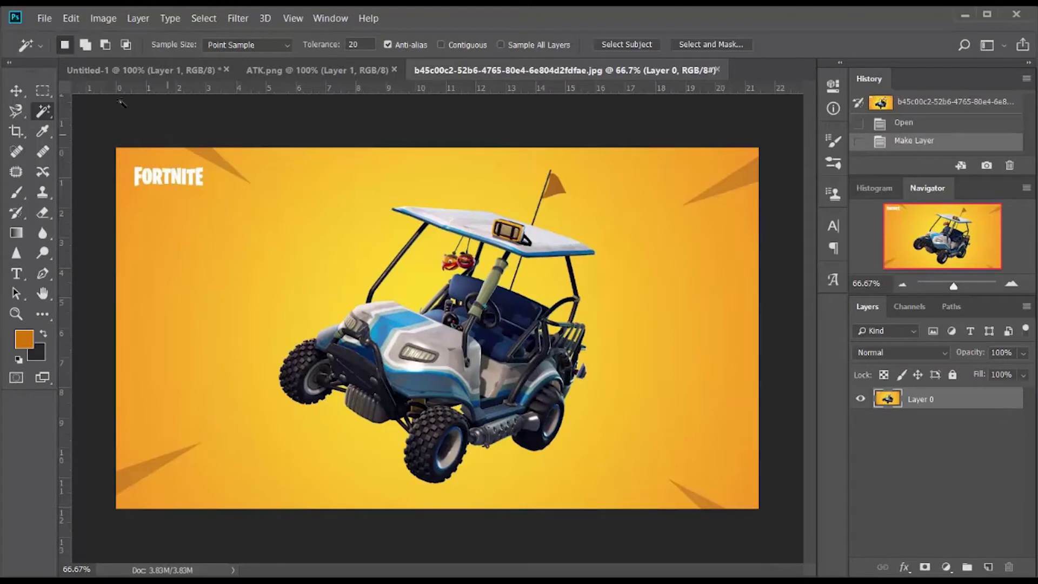
pyautogui.click(43, 90)
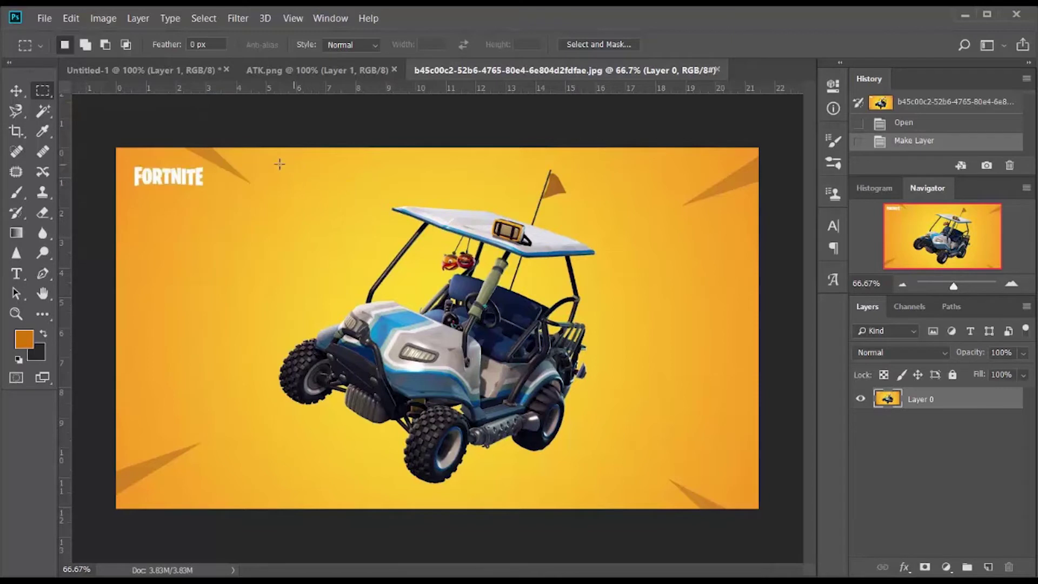
pyautogui.moveTo(266, 163); pyautogui.dragTo(610, 492)
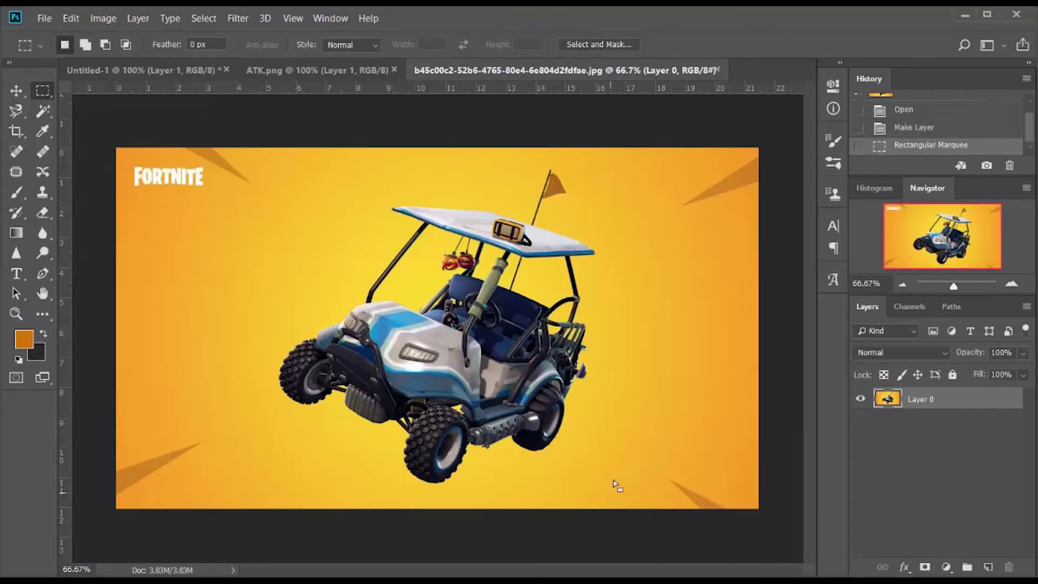
pyautogui.click(111, 18)
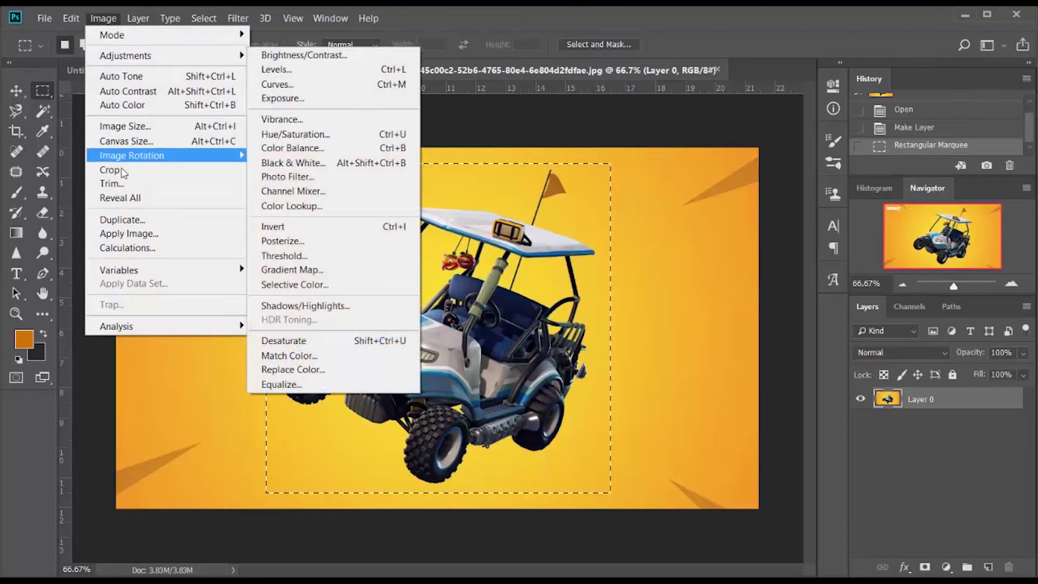
pyautogui.click(128, 169)
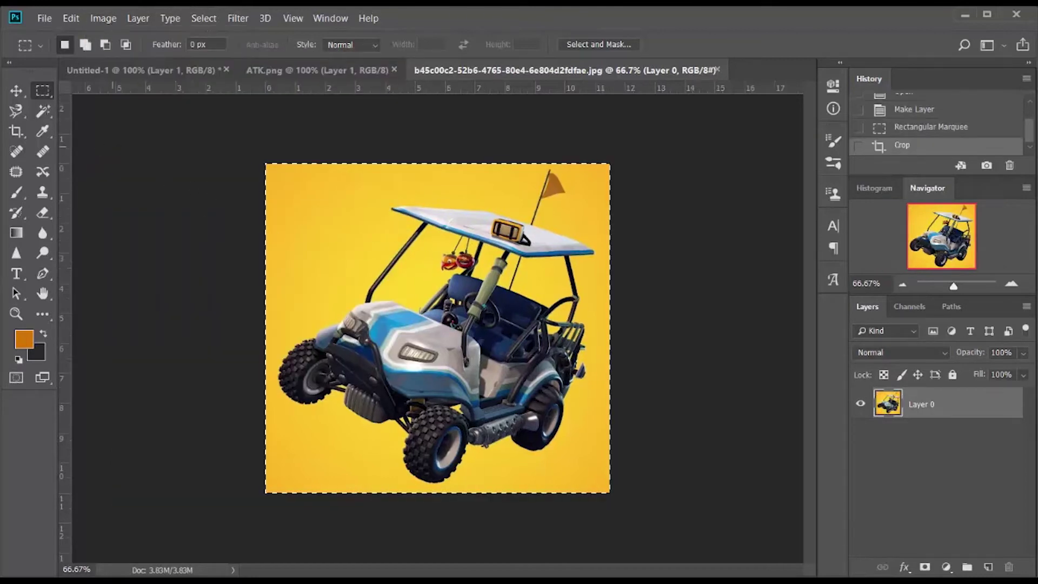
# Step: Magic-wand the yellow background and corners, delete them to transparency, and deselect
pyautogui.click(43, 111)
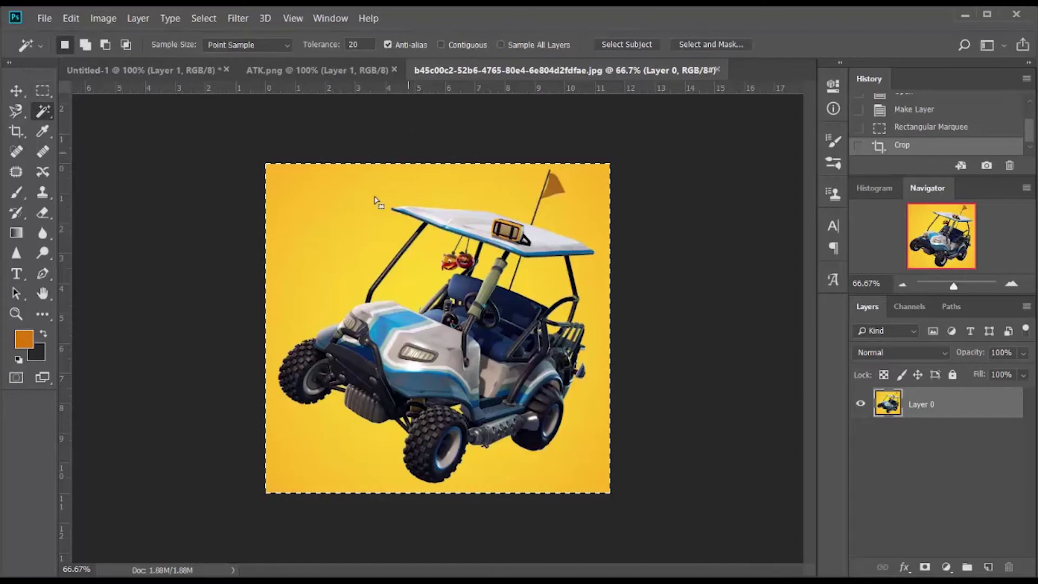
pyautogui.hotkey('ctrl', 'd')
pyautogui.click(364, 238)
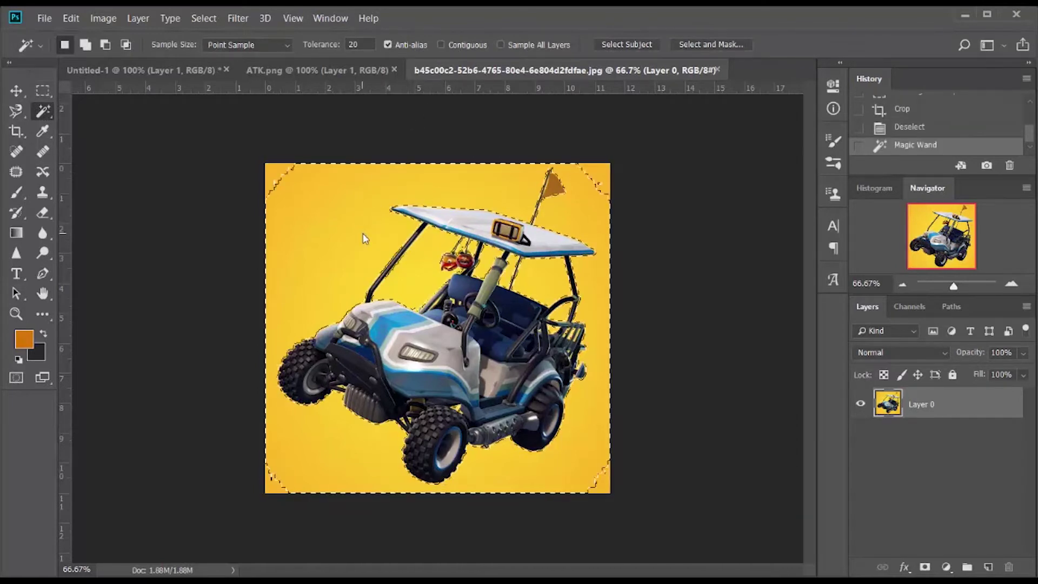
pyautogui.press('shift')
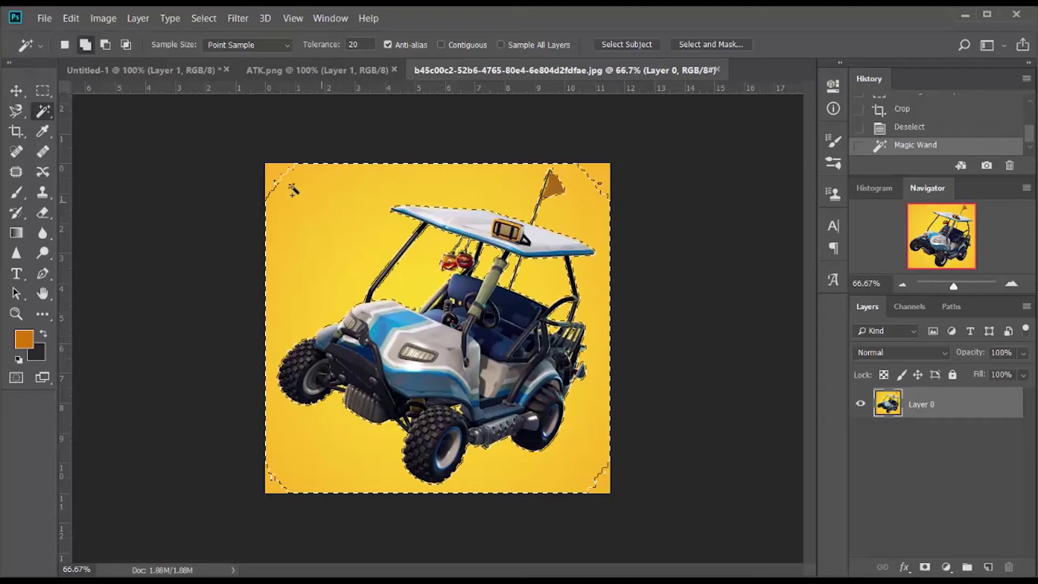
pyautogui.keyDown('shift'); pyautogui.click(274, 173); pyautogui.keyUp('shift')
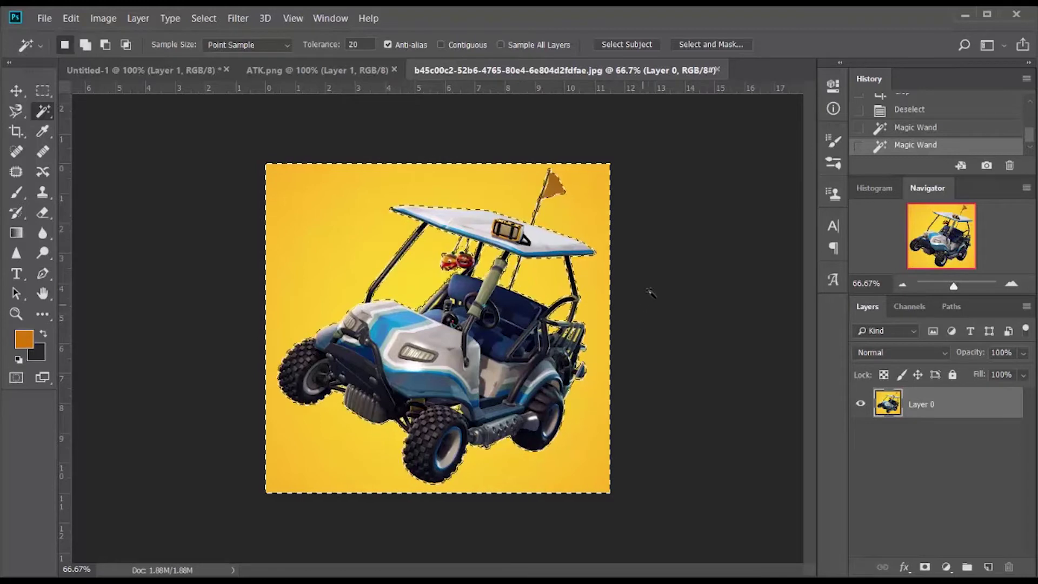
pyautogui.press('Delete')
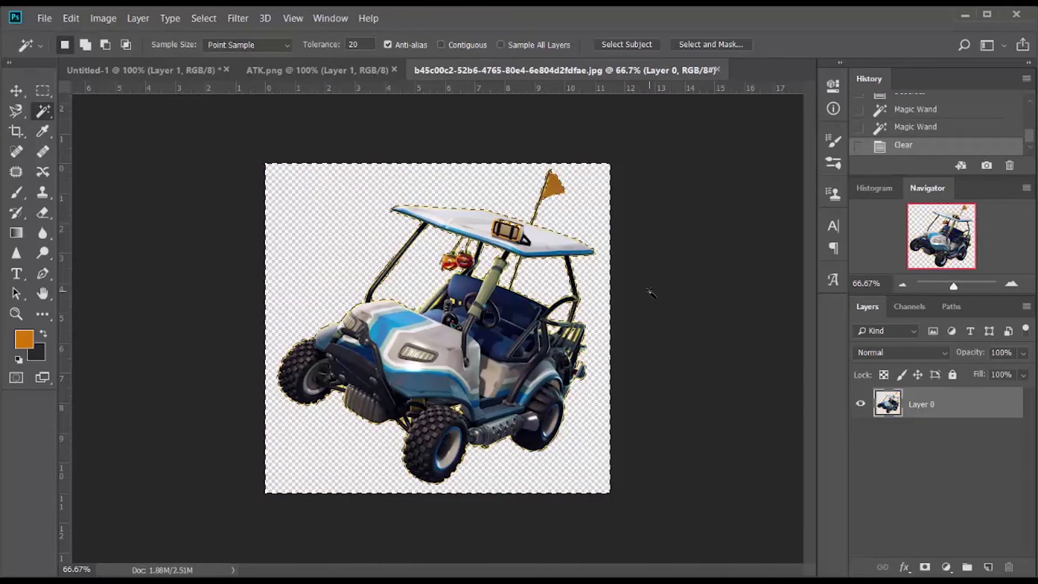
pyautogui.hotkey('ctrl', 'd')
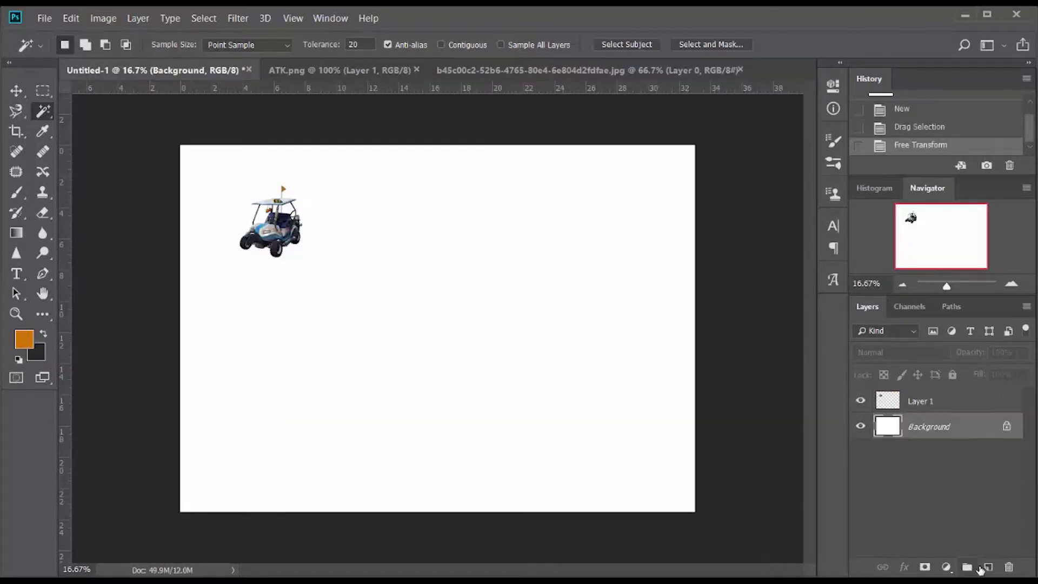
# Step: Add a new layer named 'color' and fill it with orange
pyautogui.click(981, 567)
pyautogui.doubleClick(930, 427)
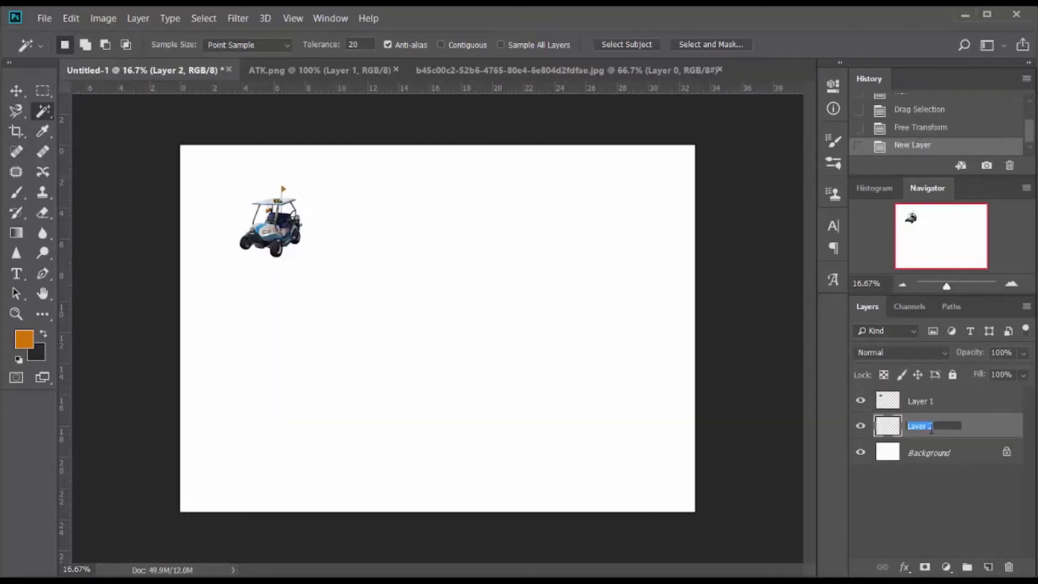
pyautogui.write('color')
pyautogui.press('Return')
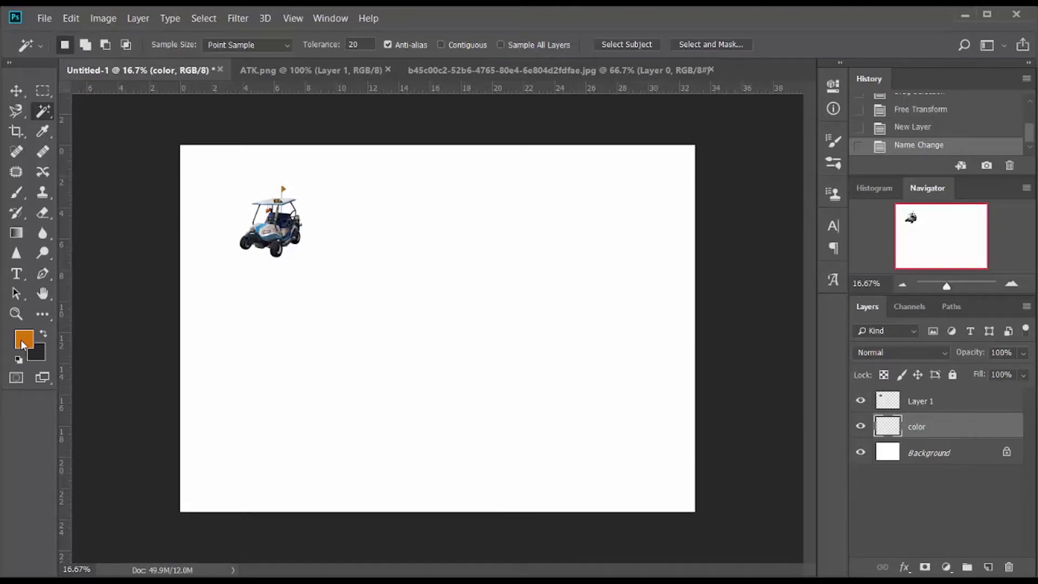
pyautogui.click(41, 315)
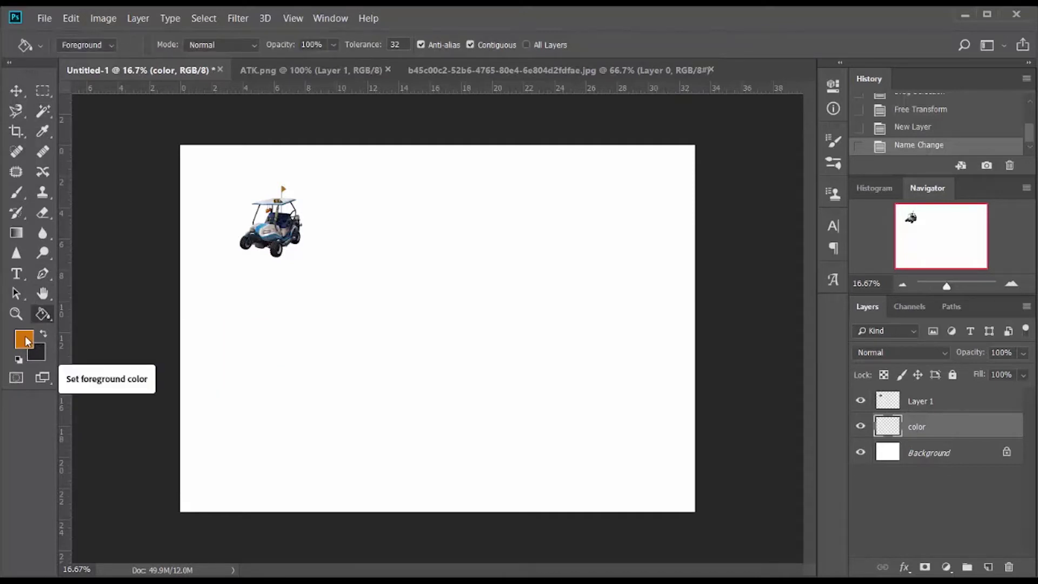
pyautogui.click(352, 340)
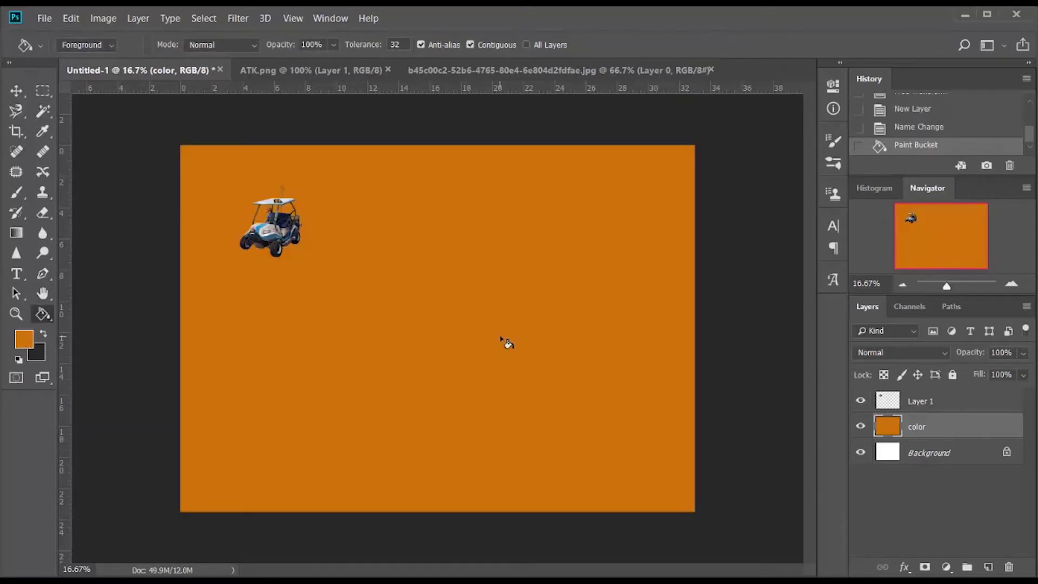
# Step: Set the background colour to a lighter tan, d0934b
pyautogui.click(38, 354)
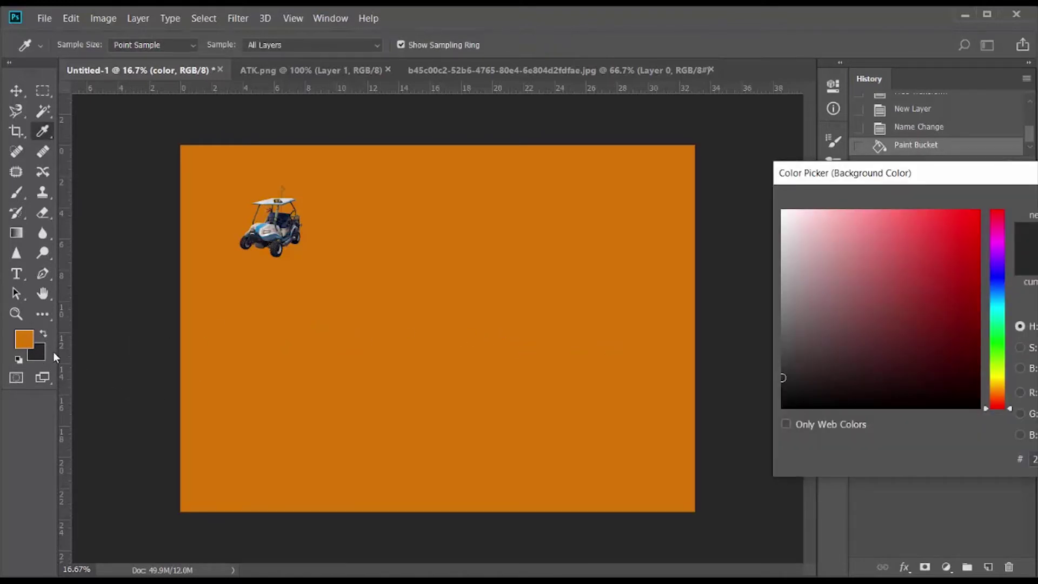
pyautogui.click(27, 341)
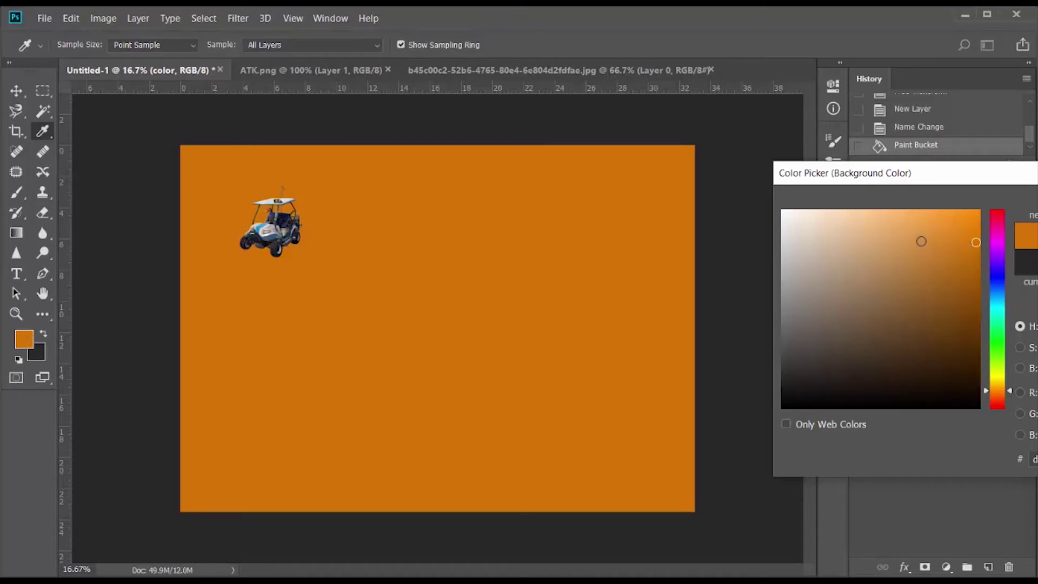
pyautogui.moveTo(1017, 182); pyautogui.dragTo(732, 199)
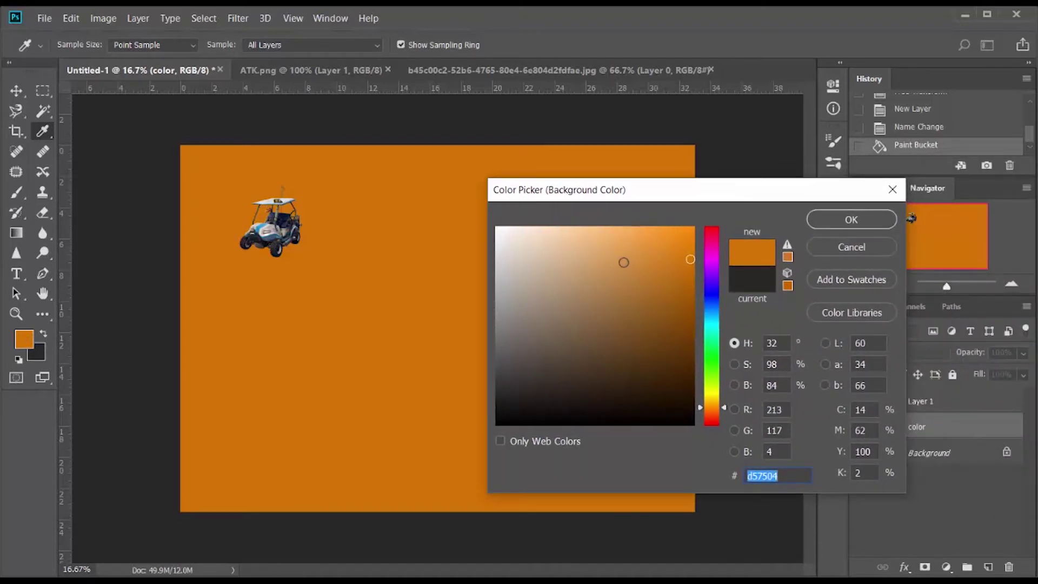
pyautogui.click(624, 263)
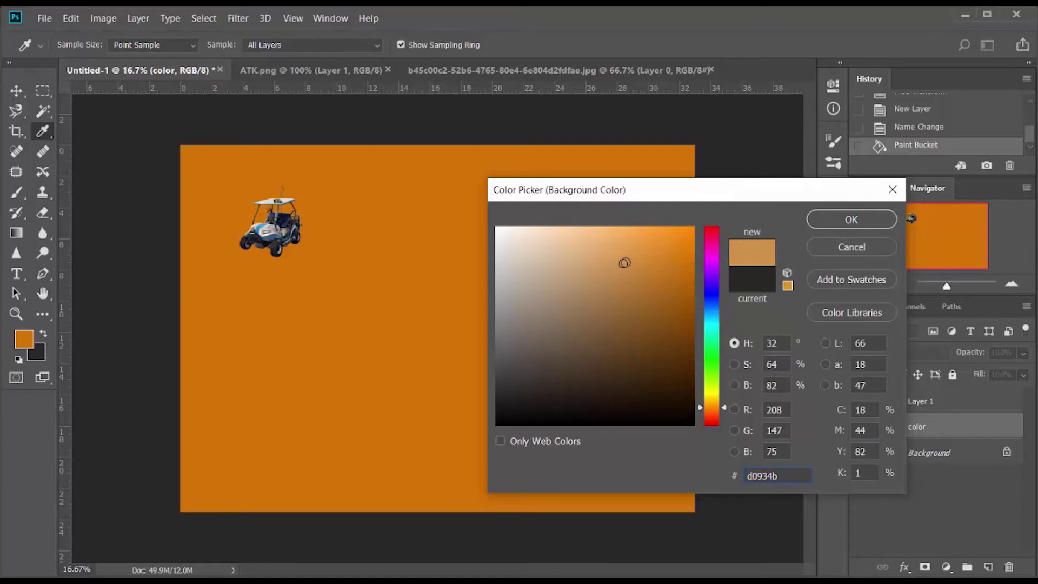
pyautogui.click(868, 222)
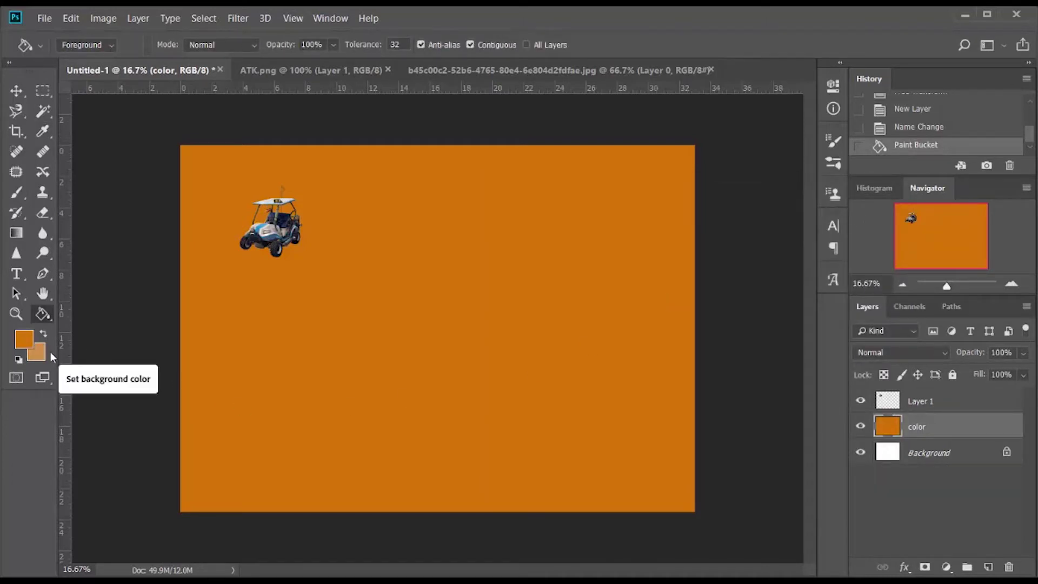
# Step: Apply Filter > Render > Clouds to the color layer for an orange-tan texture
pyautogui.click(238, 19)
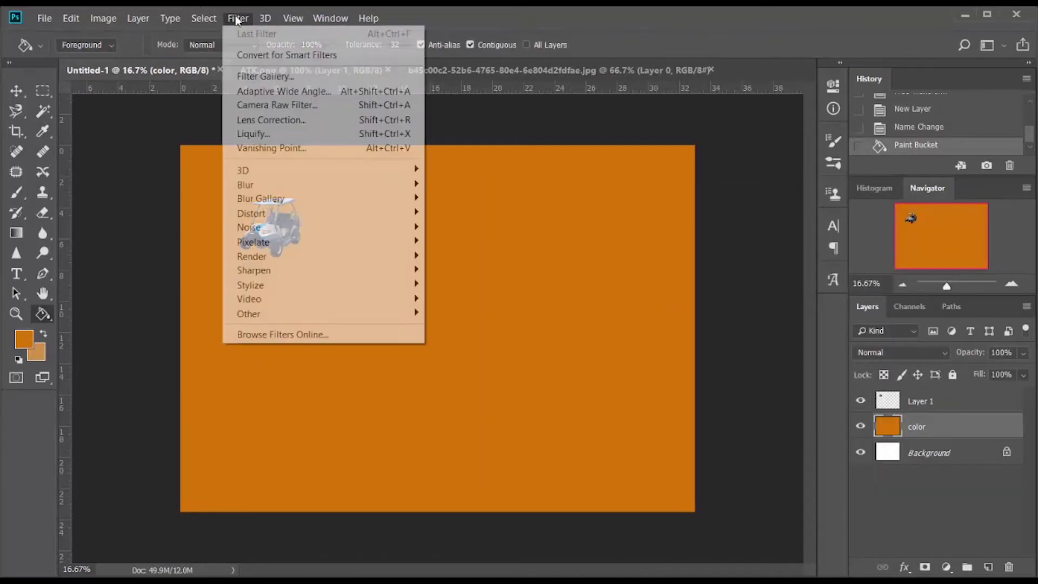
pyautogui.moveTo(320, 258)
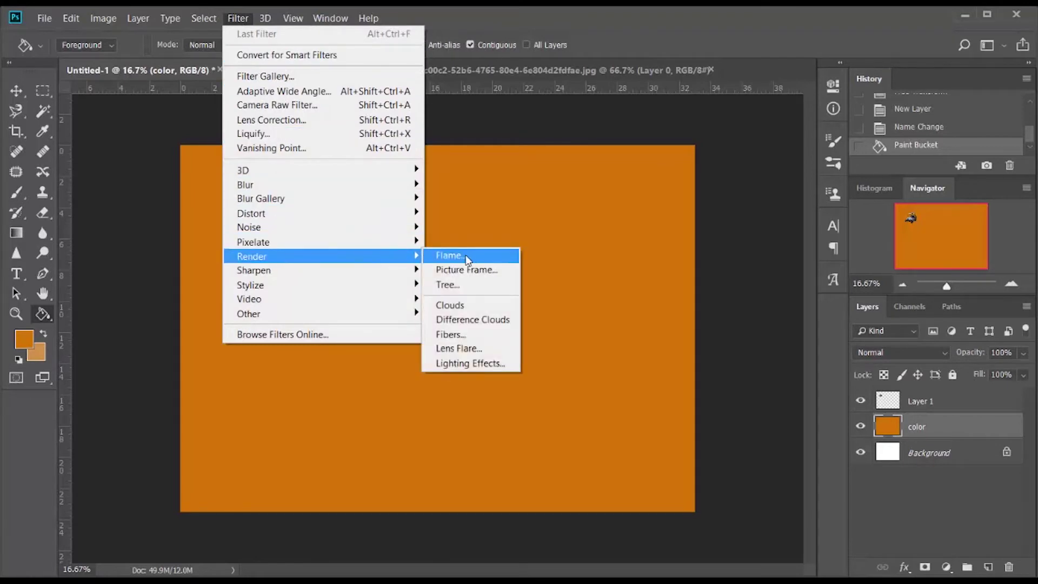
pyautogui.click(478, 304)
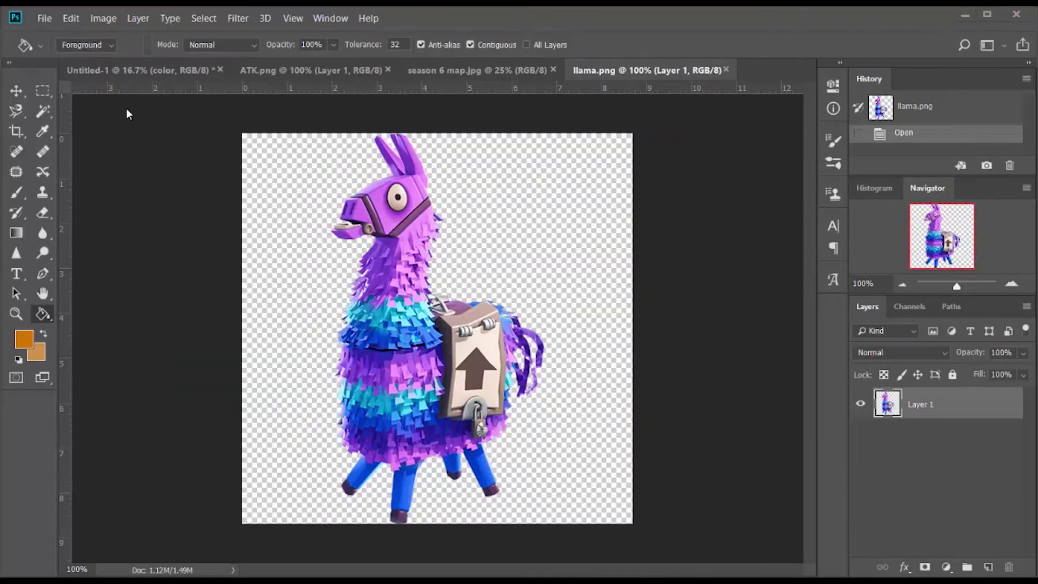
# Step: Desaturate the llama, select all, and drag it into the collage as Layer 2
pyautogui.click(87, 17)
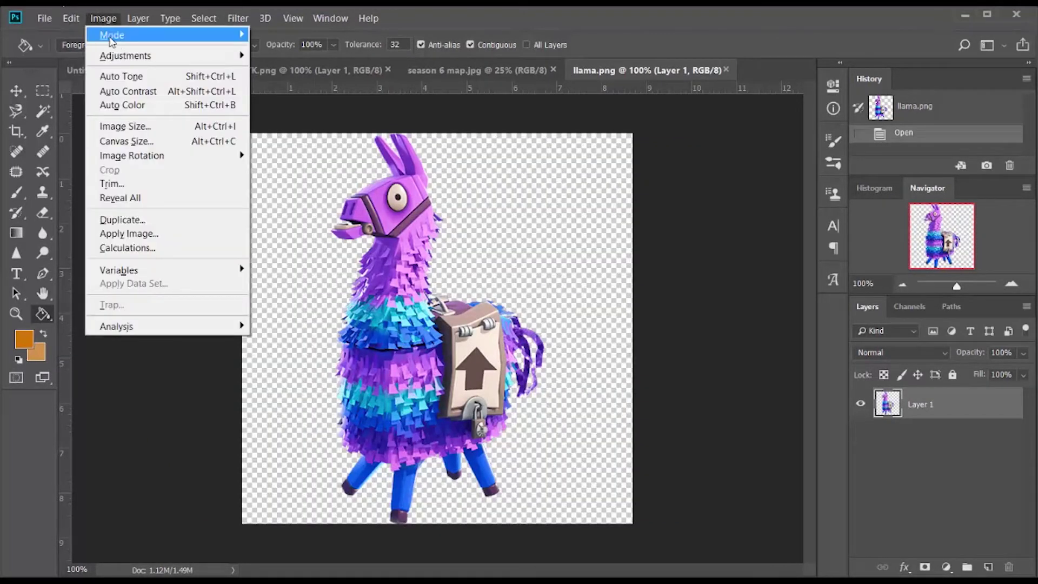
pyautogui.moveTo(209, 56)
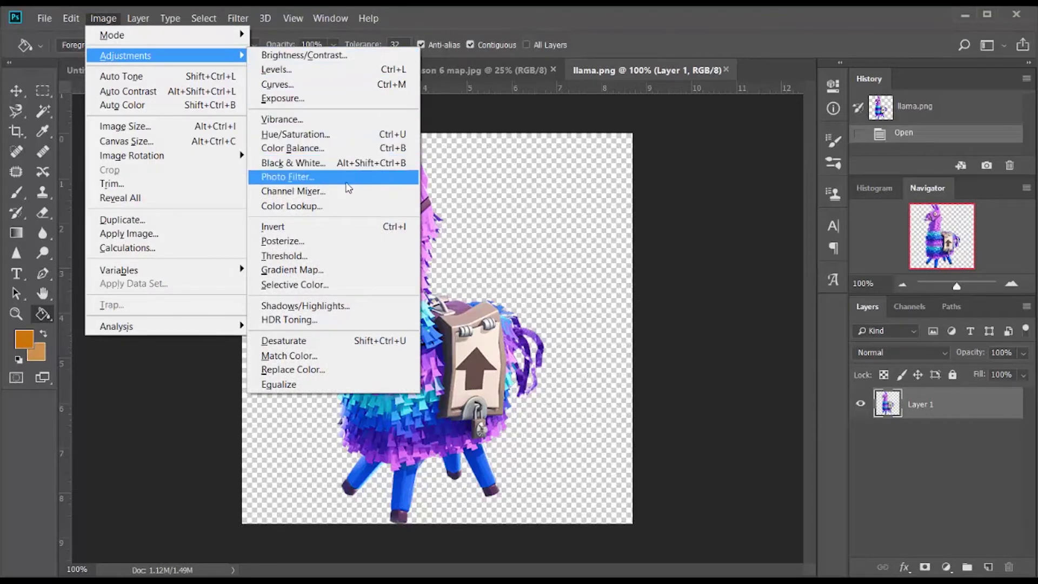
pyautogui.click(357, 341)
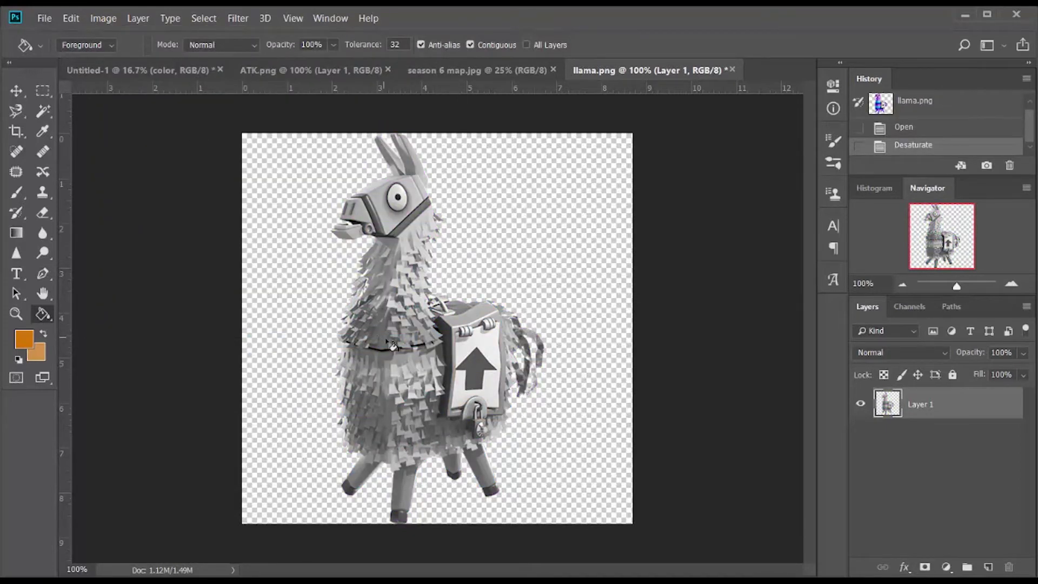
pyautogui.hotkey('ctrl', 'a')
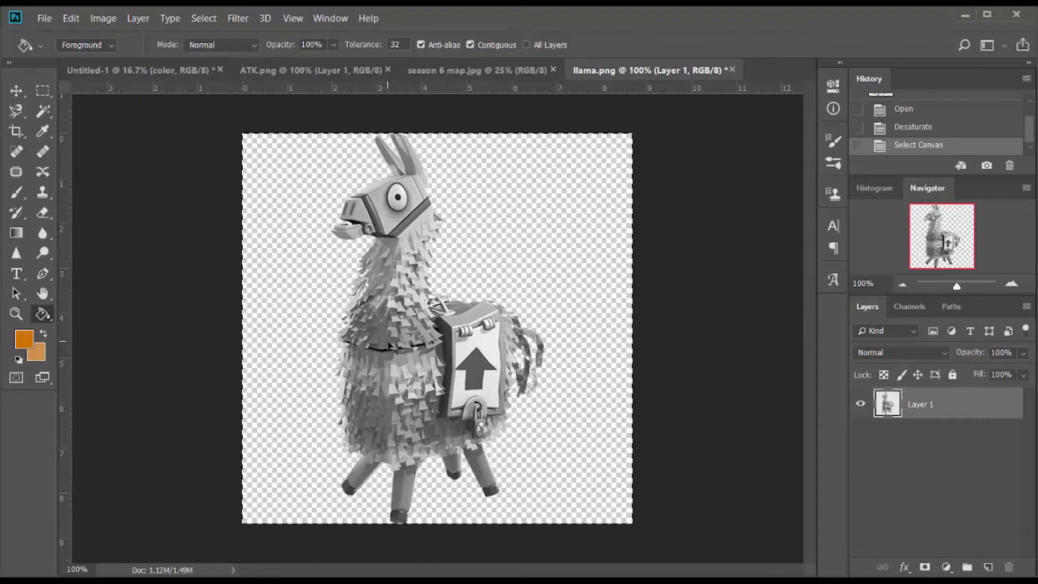
pyautogui.moveTo(365, 320); pyautogui.dragTo(441, 356)
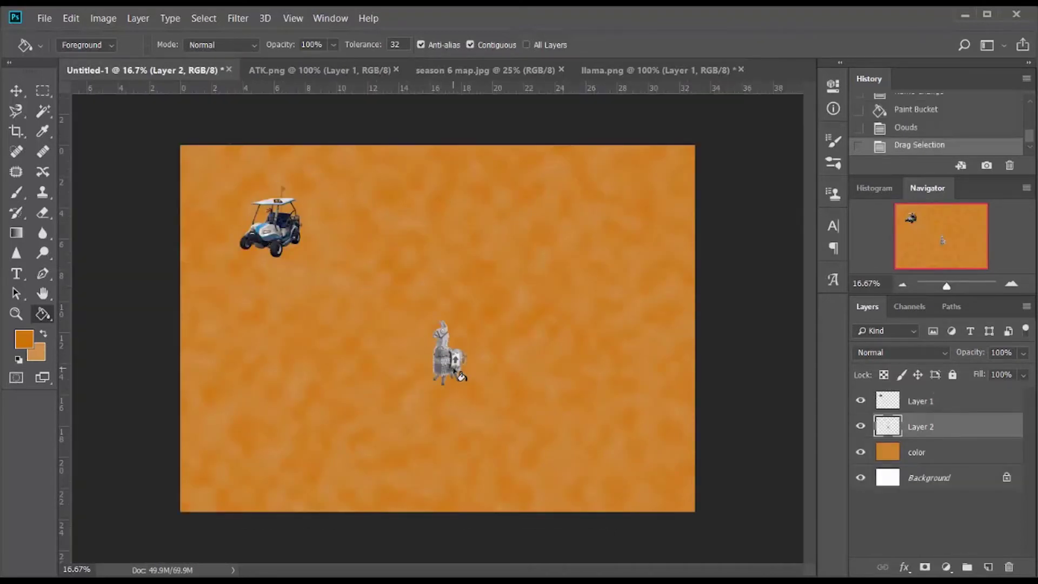
# Step: Enlarge the llama to about 174%, fade its layer to 34% opacity, and commit
pyautogui.hotkey('ctrl', 't')
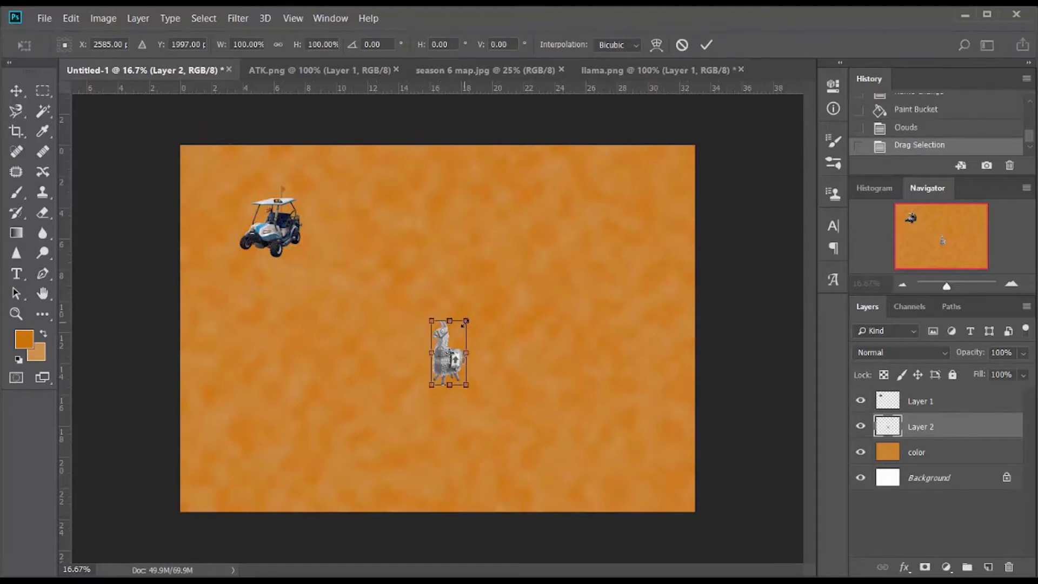
pyautogui.moveTo(463, 324); pyautogui.dragTo(518, 289)
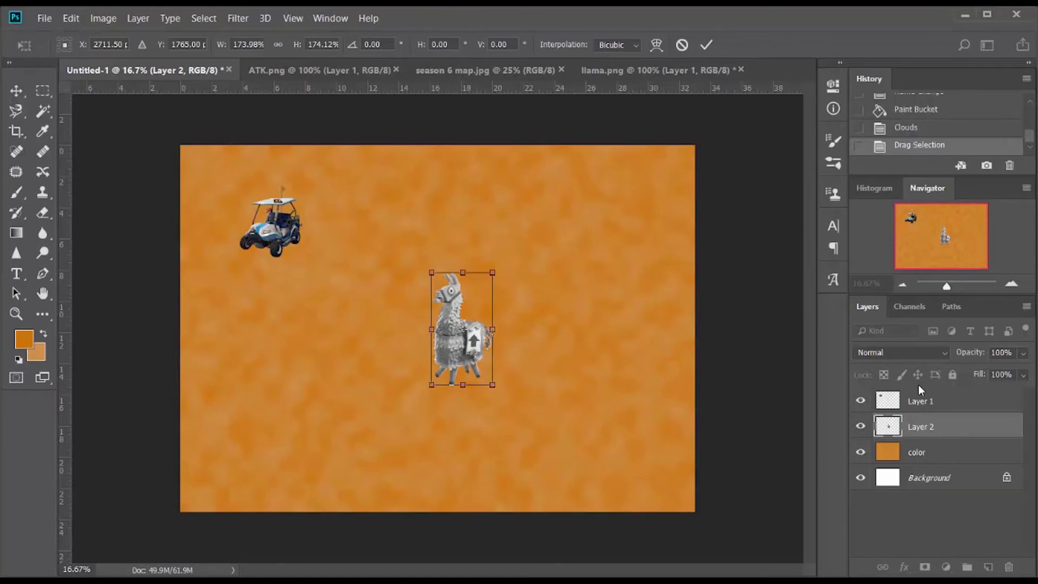
pyautogui.click(1023, 357)
pyautogui.moveTo(1027, 371); pyautogui.dragTo(1009, 378)
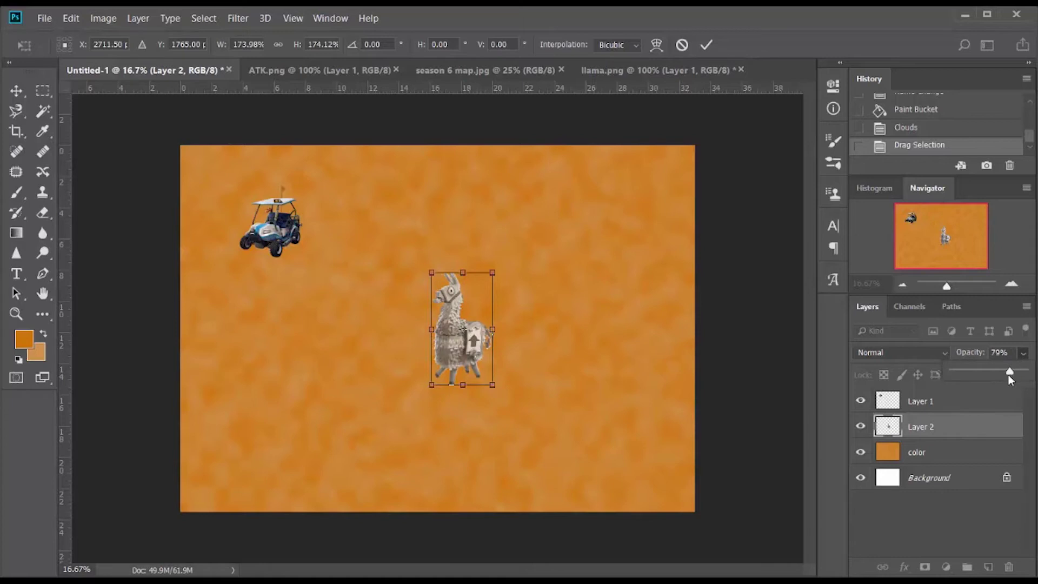
pyautogui.moveTo(962, 388); pyautogui.dragTo(977, 385)
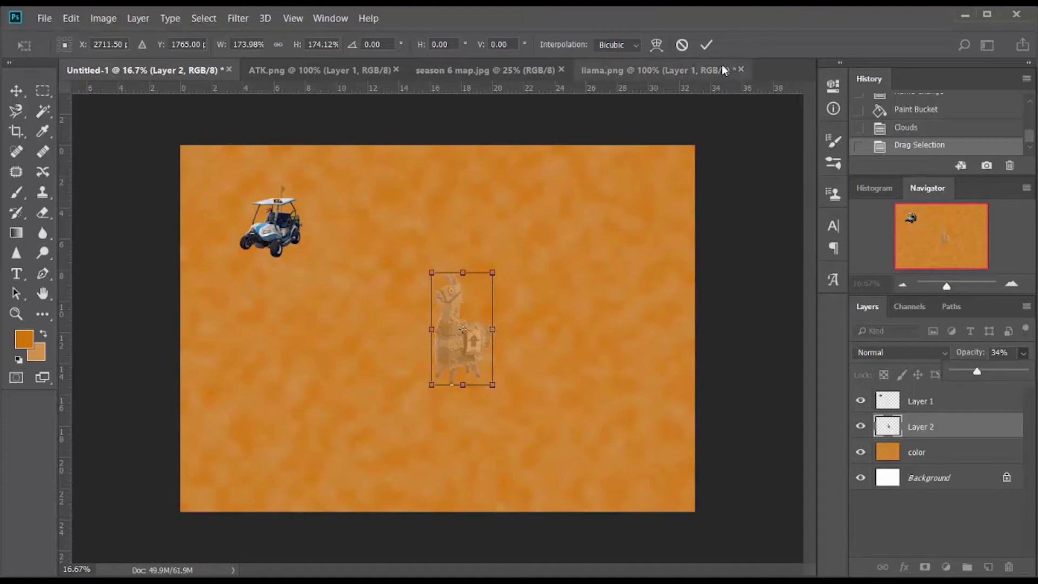
pyautogui.click(706, 45)
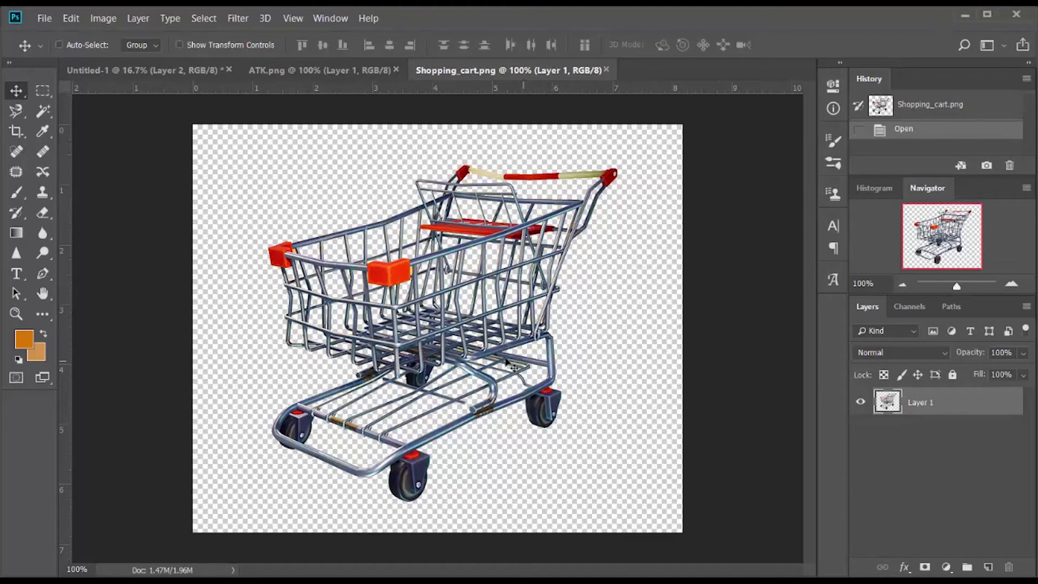
# Step: Copy the whole shopping cart image into the collage and rotate it 30°
pyautogui.hotkey('ctrl', 'a')
pyautogui.moveTo(504, 362); pyautogui.dragTo(353, 296)
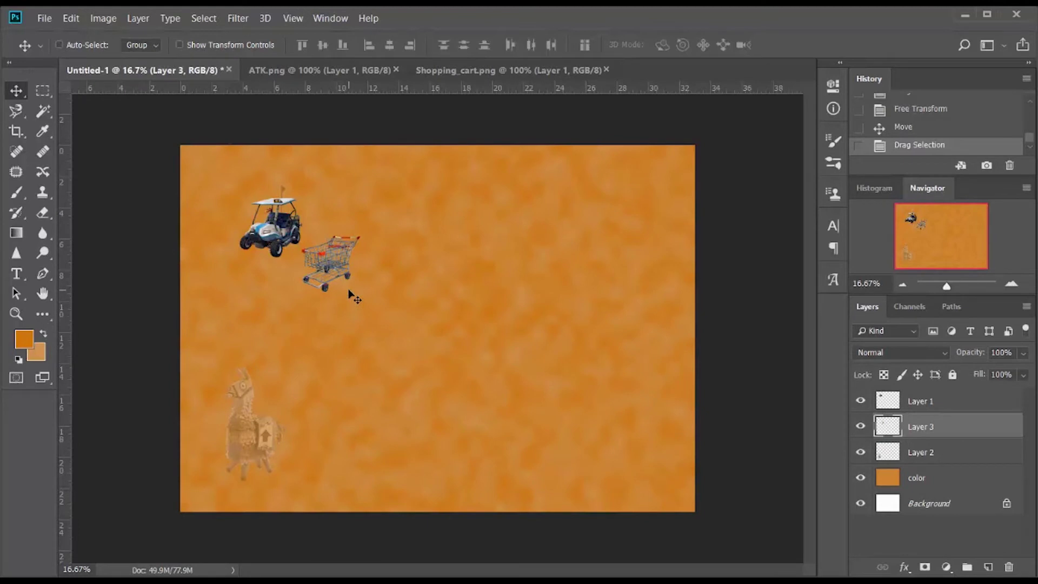
pyautogui.press('ctrl')
pyautogui.hotkey('ctrl', 't')
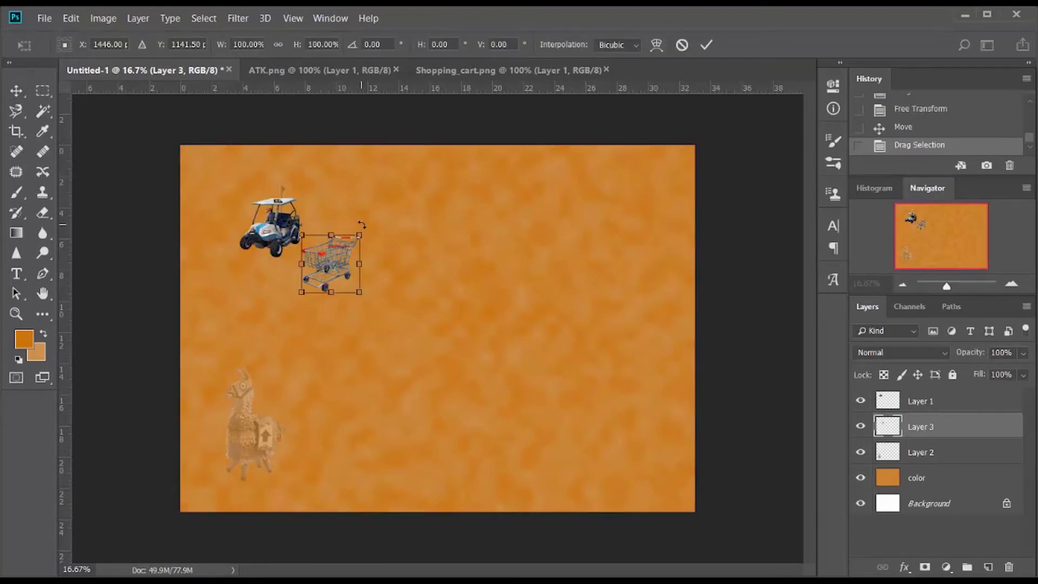
pyautogui.moveTo(362, 227); pyautogui.dragTo(368, 229)
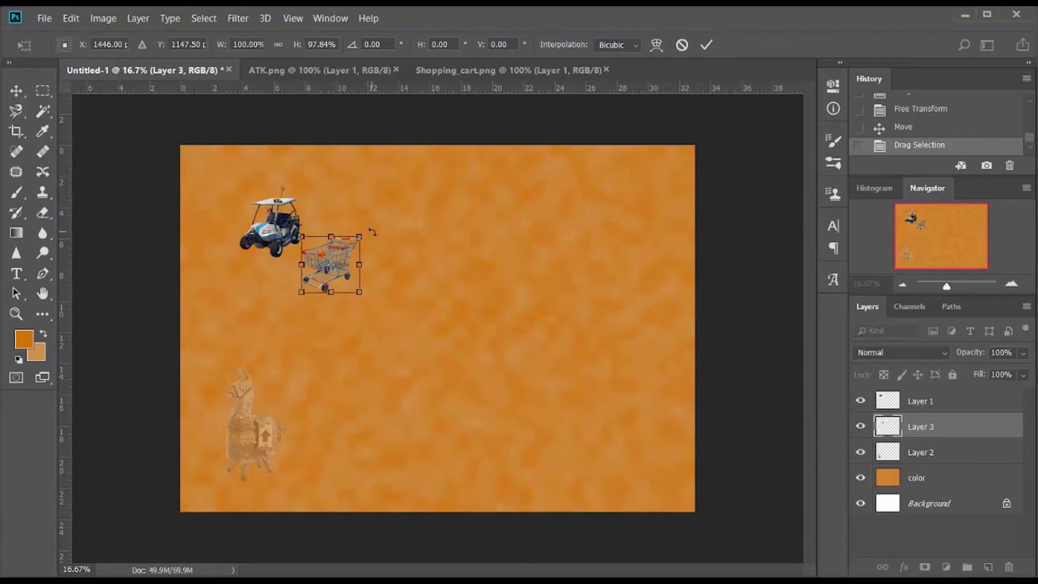
pyautogui.hotkey('ctrl', 'z')
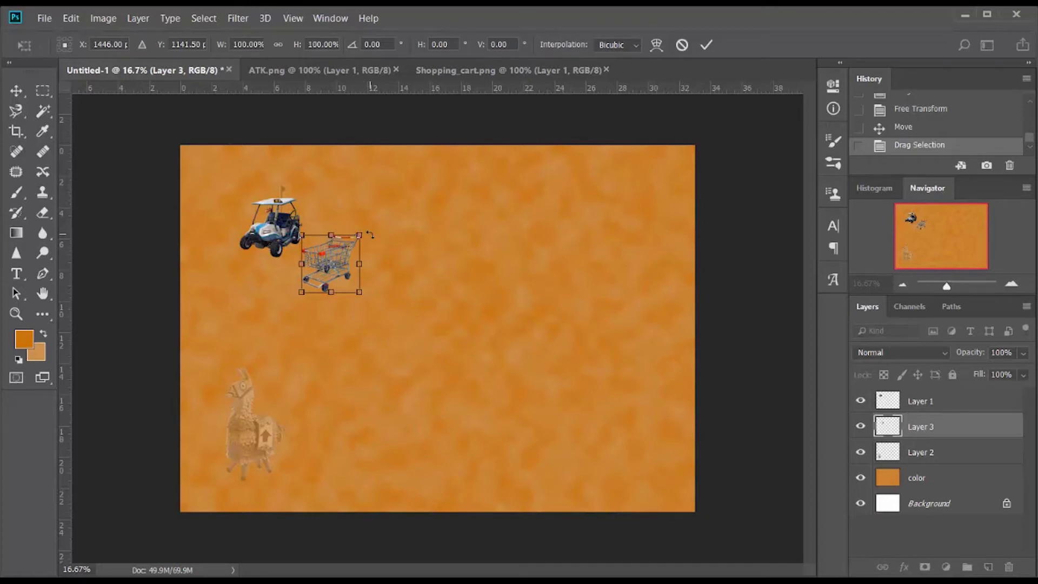
pyautogui.moveTo(370, 235); pyautogui.dragTo(379, 259)
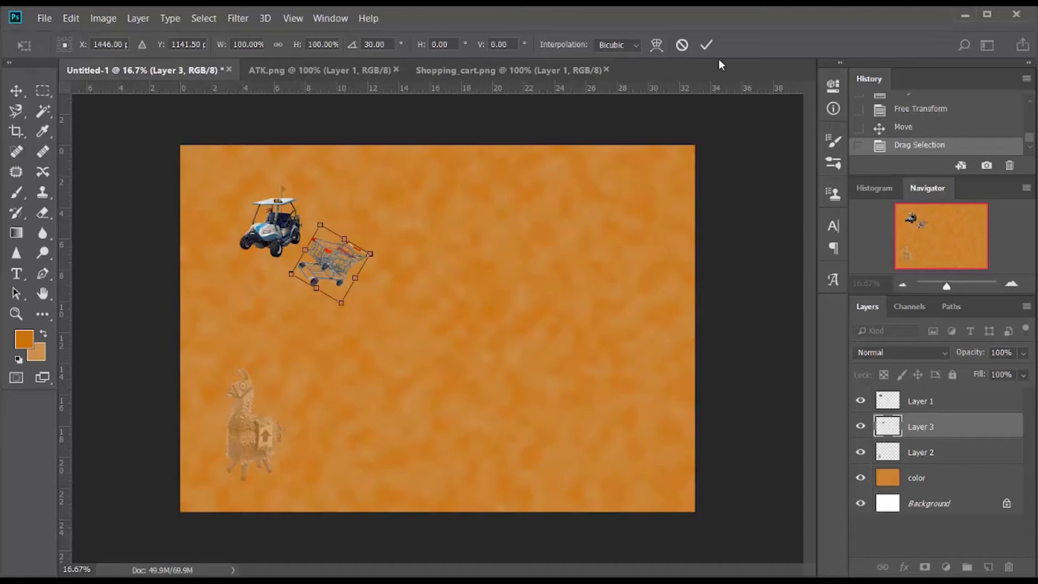
pyautogui.click(706, 45)
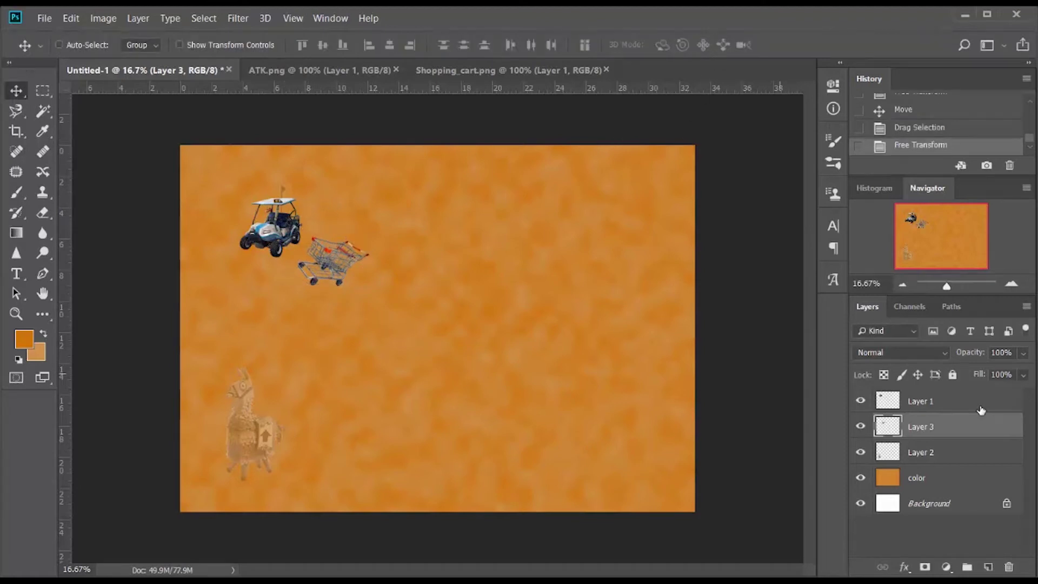
# Step: Rename the shopping cart layer to 'shopping cart' and the golf cart layer to 'atk'
pyautogui.doubleClick(921, 427)
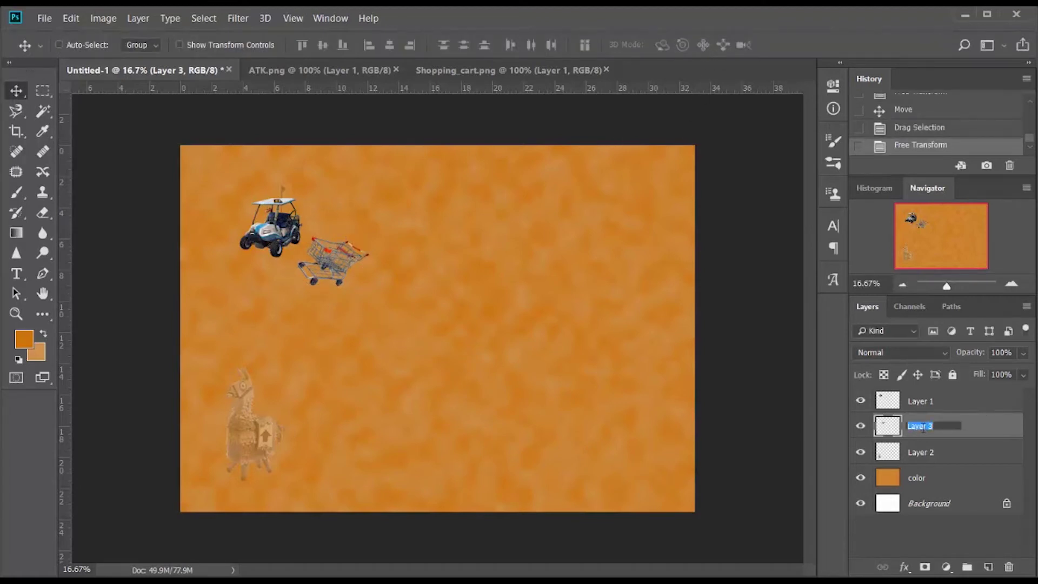
pyautogui.write('shopping cart')
pyautogui.click(967, 410)
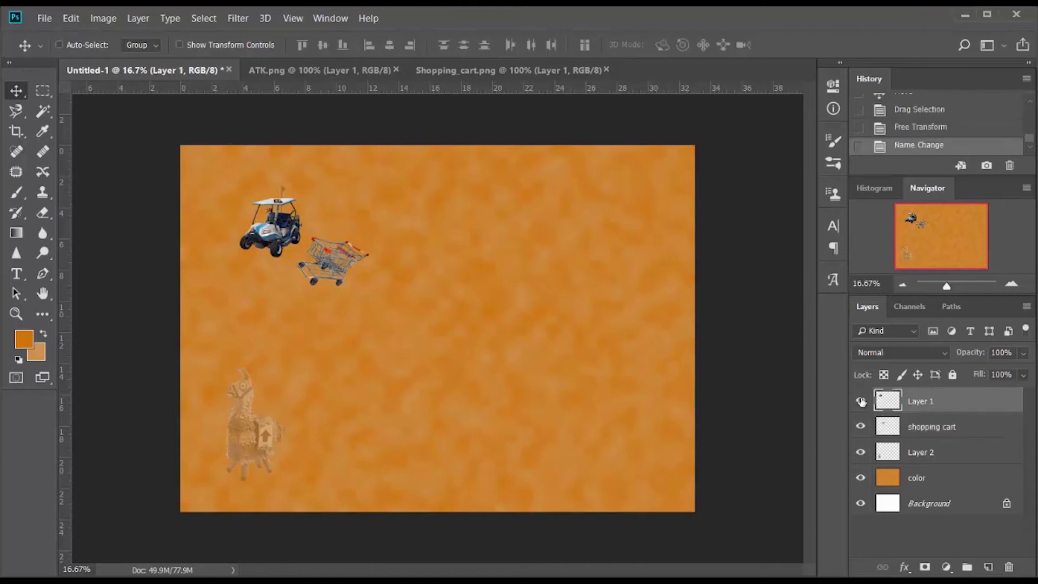
pyautogui.click(860, 401)
pyautogui.click(860, 401)
pyautogui.doubleClick(936, 401)
pyautogui.write('atk')
pyautogui.press('Return')
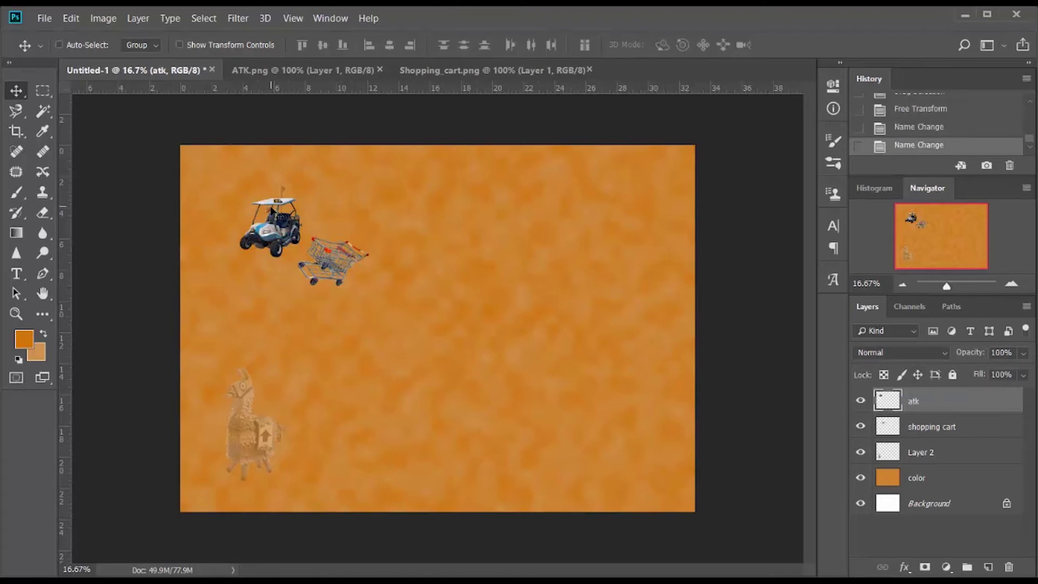
# Step: Shrink the golf cart to about 82% and nudge the shopping cart slightly upward
pyautogui.hotkey('ctrl', 't')
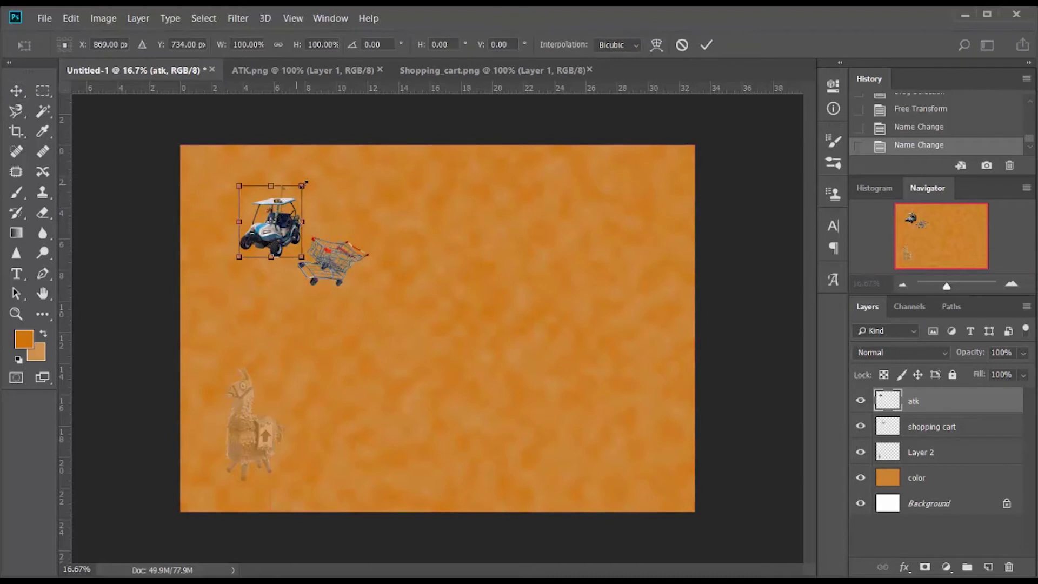
pyautogui.moveTo(303, 186); pyautogui.dragTo(290, 199)
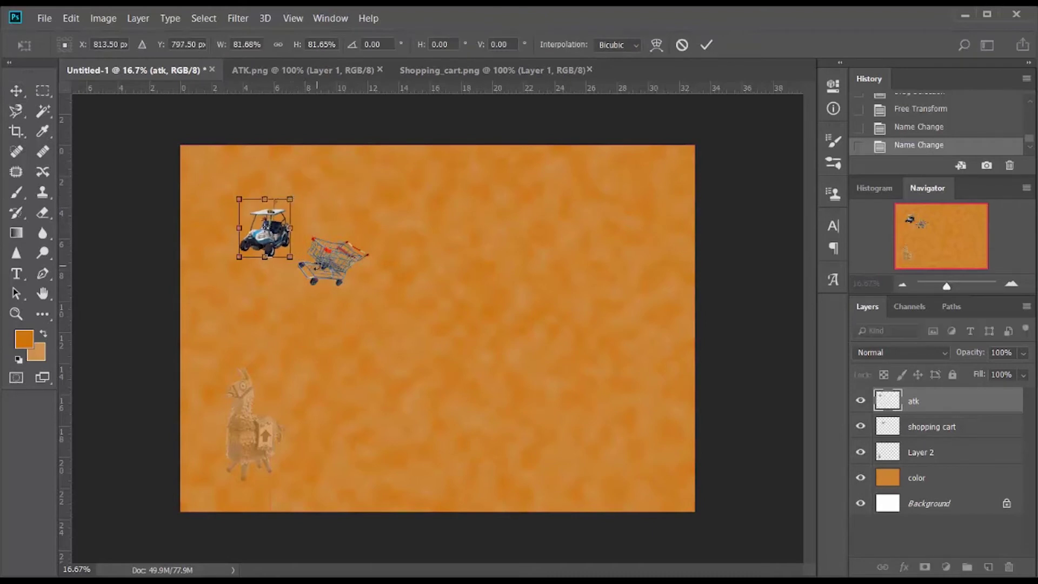
pyautogui.click(709, 47)
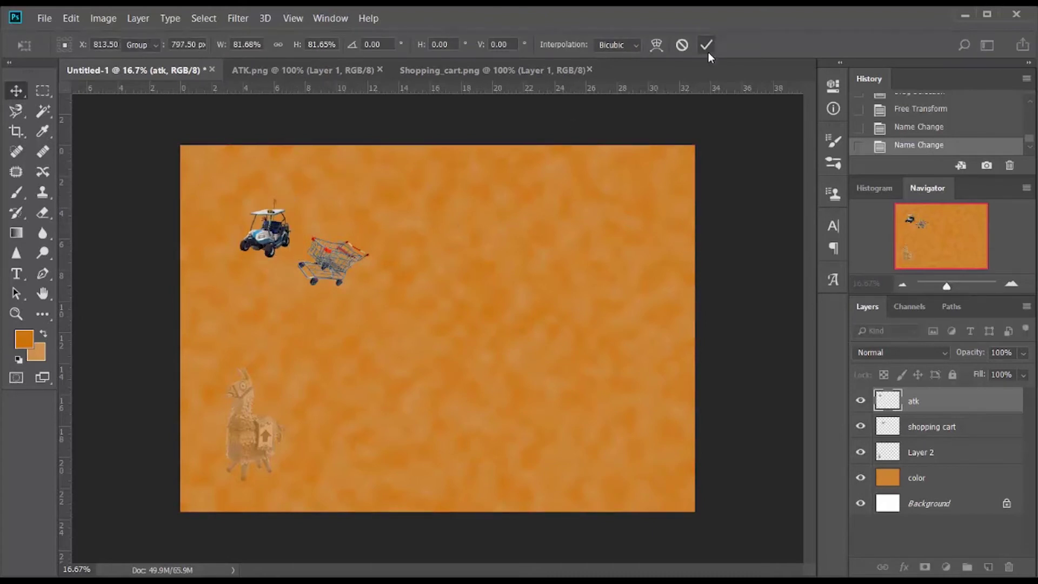
pyautogui.click(924, 427)
pyautogui.moveTo(346, 271)
pyautogui.mouseDown()
pyautogui.moveTo(341, 259)
pyautogui.moveTo(344, 269)
pyautogui.mouseUp()
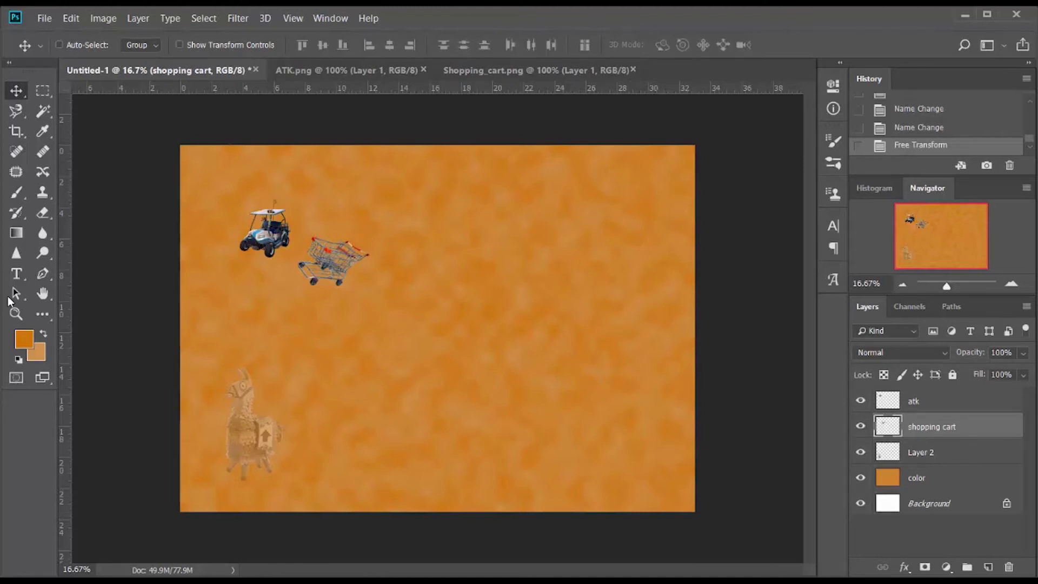
# Step: Add a white Impact 60 pt 'RIDE' label centred under the golf cart
pyautogui.click(17, 274)
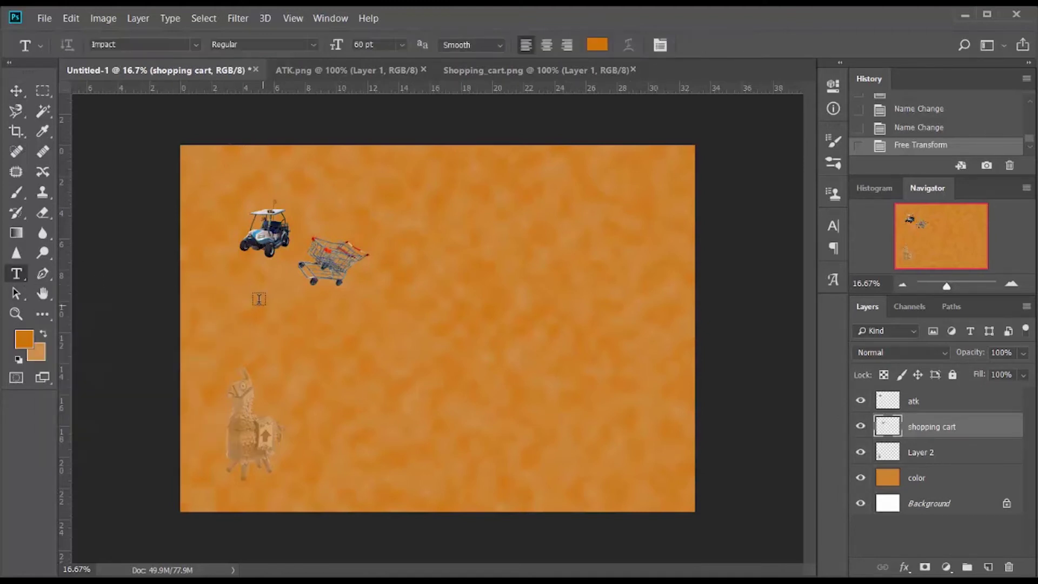
pyautogui.click(244, 278)
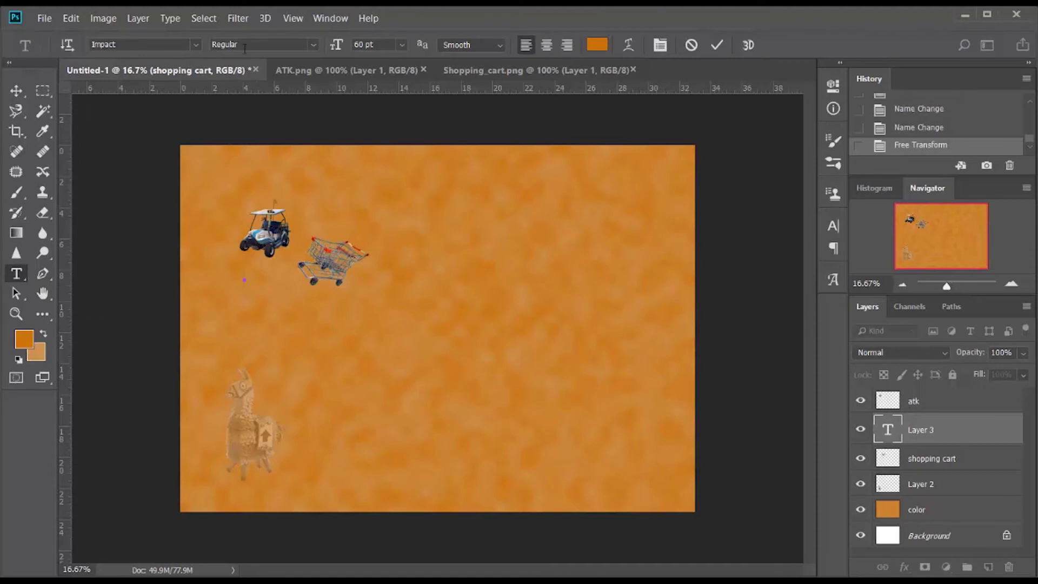
pyautogui.click(591, 43)
pyautogui.click(505, 235)
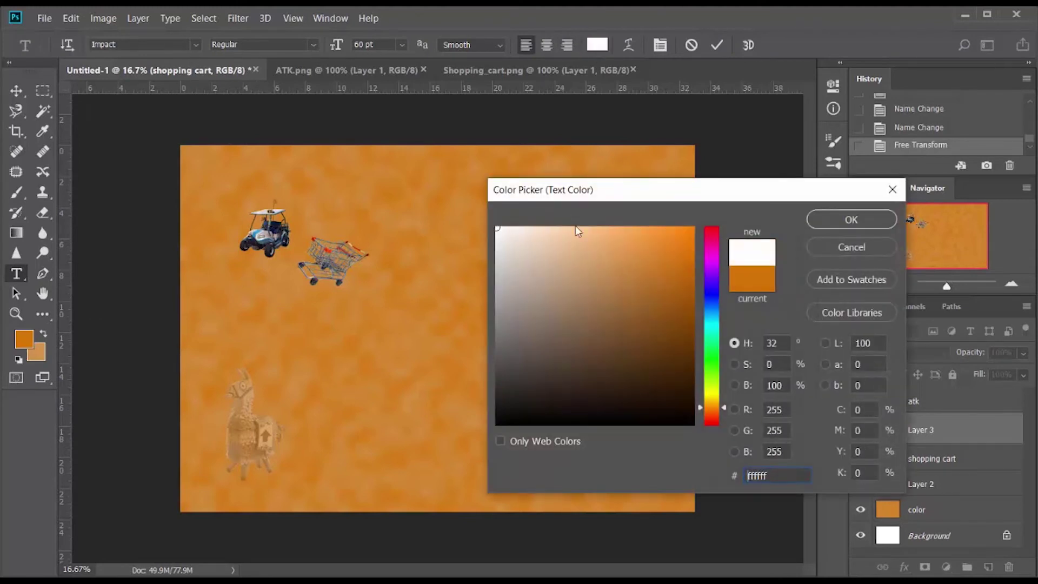
pyautogui.click(829, 221)
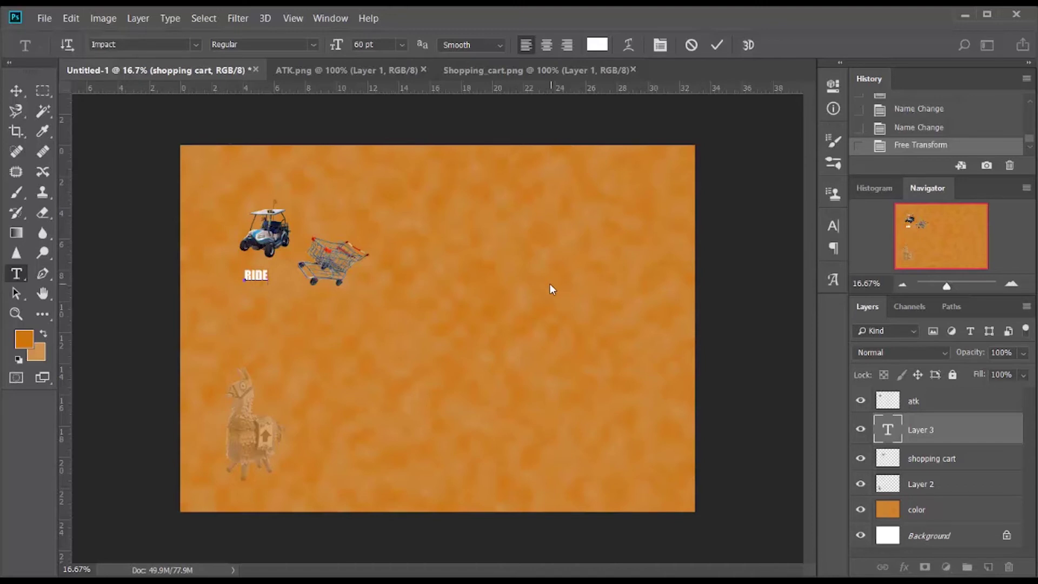
pyautogui.click(16, 90)
pyautogui.moveTo(248, 279); pyautogui.dragTo(261, 273)
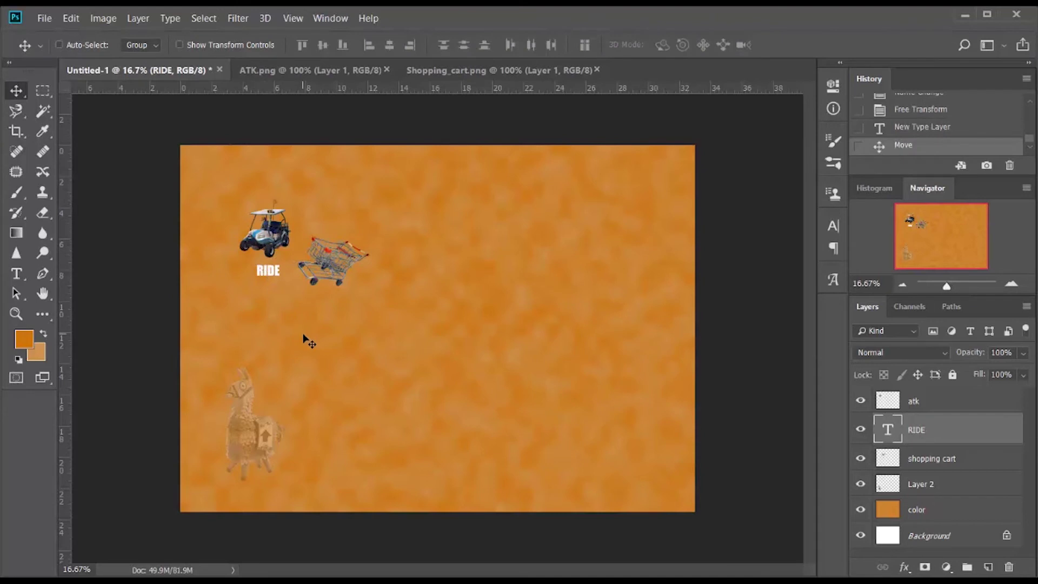
# Step: Select the atk, RIDE and shopping cart layers together
pyautogui.click(946, 403)
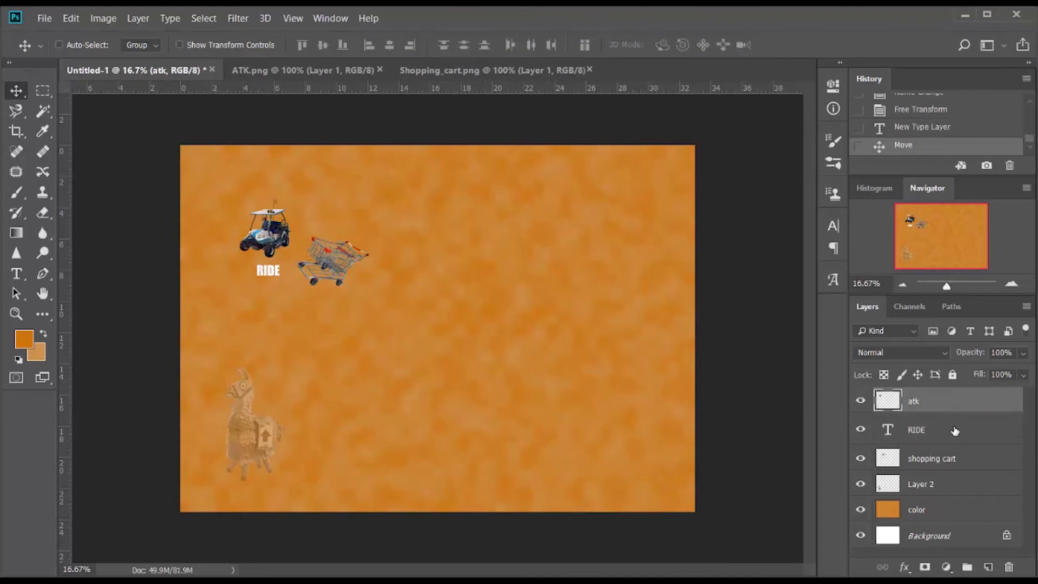
pyautogui.keyDown('shift'); pyautogui.click(955, 429); pyautogui.keyUp('shift')
pyautogui.keyDown('shift'); pyautogui.click(961, 456); pyautogui.keyUp('shift')
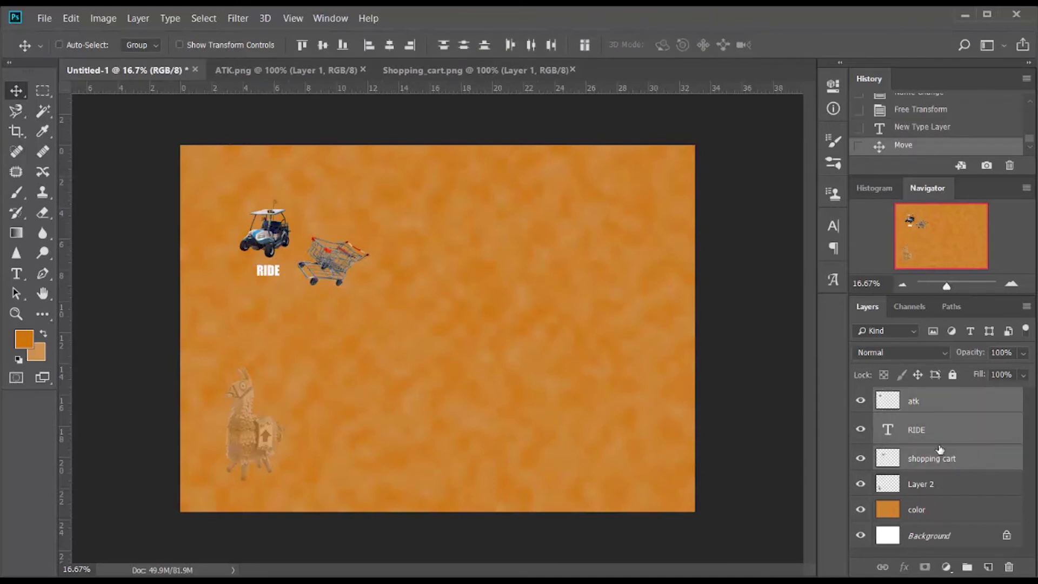
# Step: Group the three selected layers as 'RIDE' and move the group toward the canvas centre
pyautogui.rightClick(925, 406)
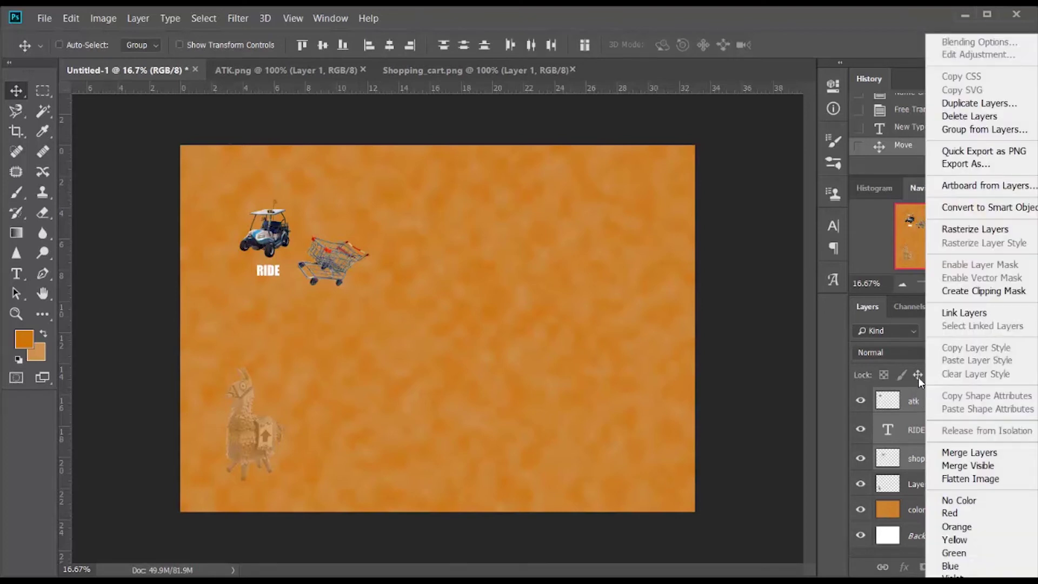
pyautogui.click(958, 132)
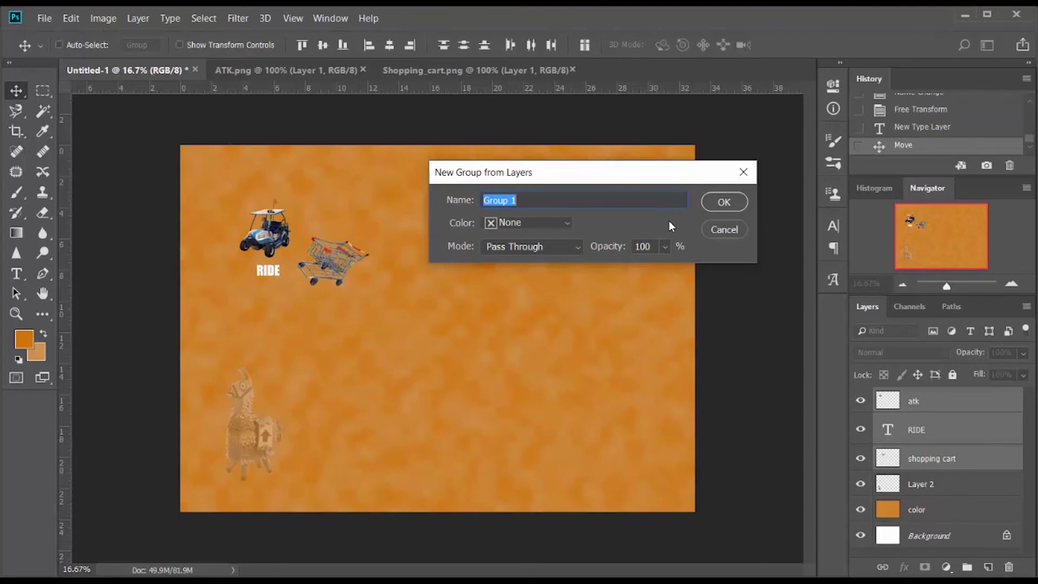
pyautogui.write('RIDE')
pyautogui.click(716, 204)
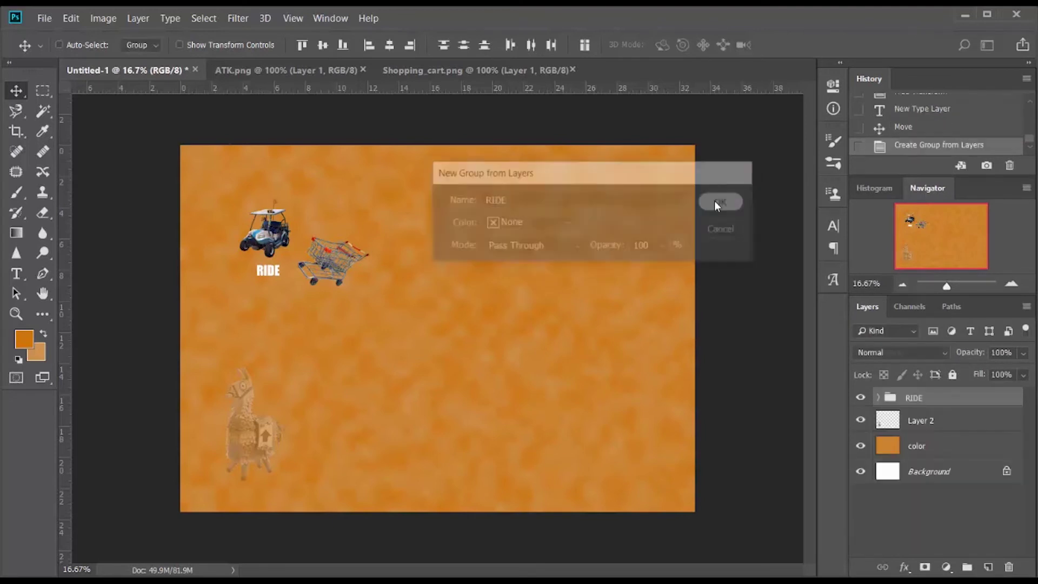
pyautogui.click(878, 399)
pyautogui.click(878, 398)
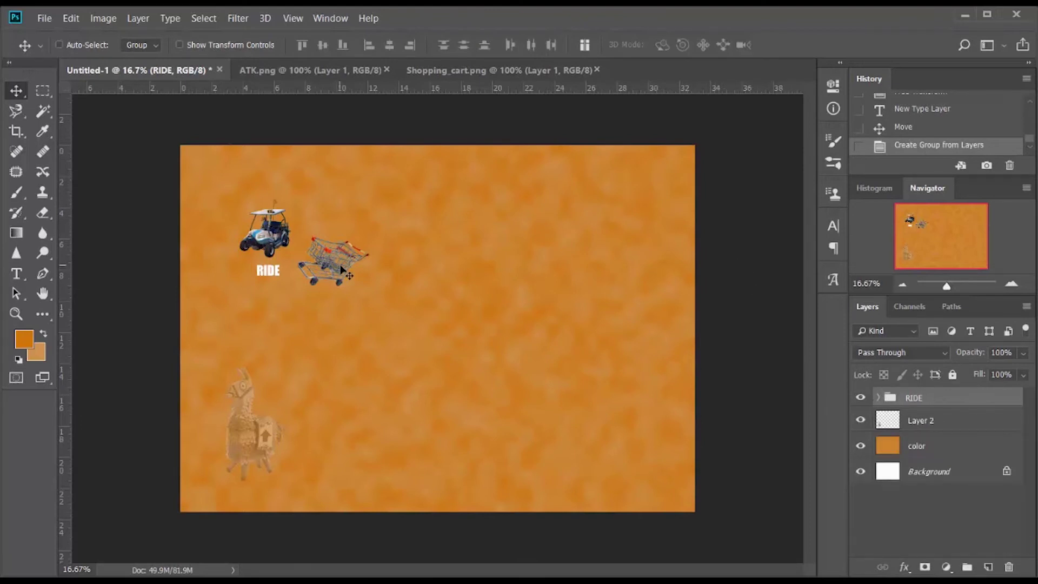
pyautogui.moveTo(345, 280); pyautogui.dragTo(477, 318)
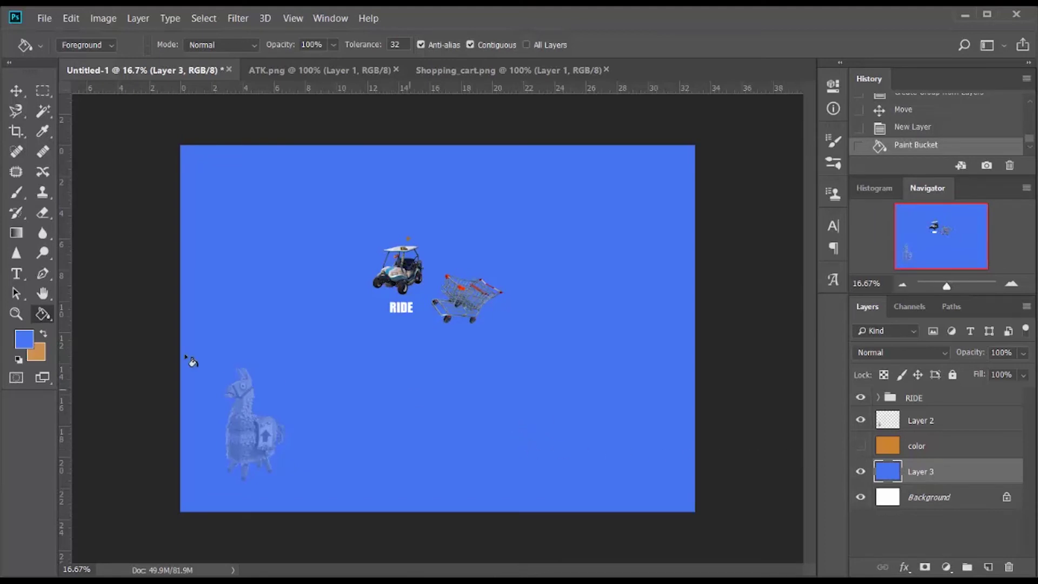
# Step: Render clouds onto Layer 3 using a lighter shade of the canvas blue
pyautogui.click(34, 355)
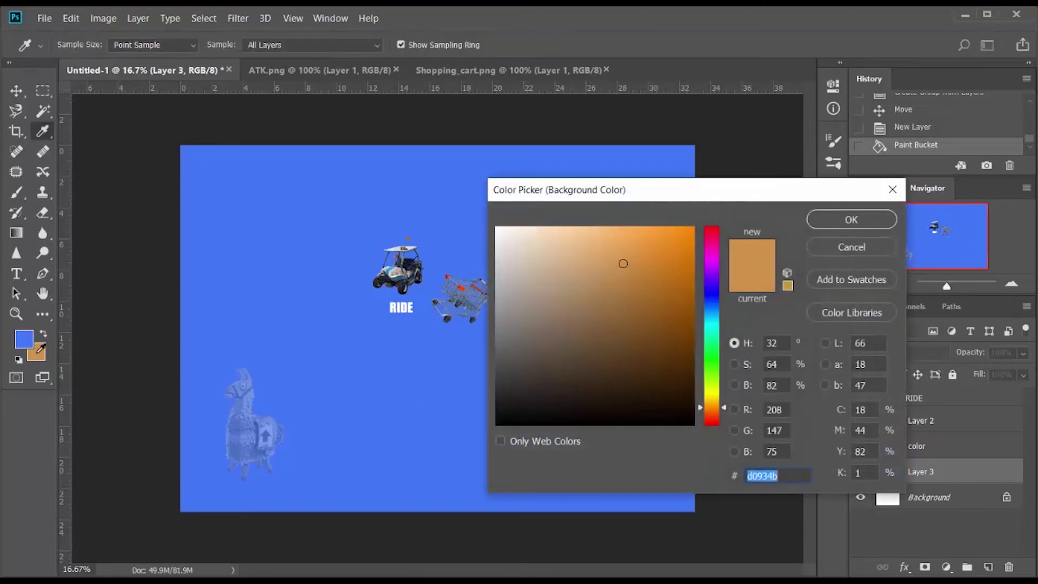
pyautogui.click(22, 335)
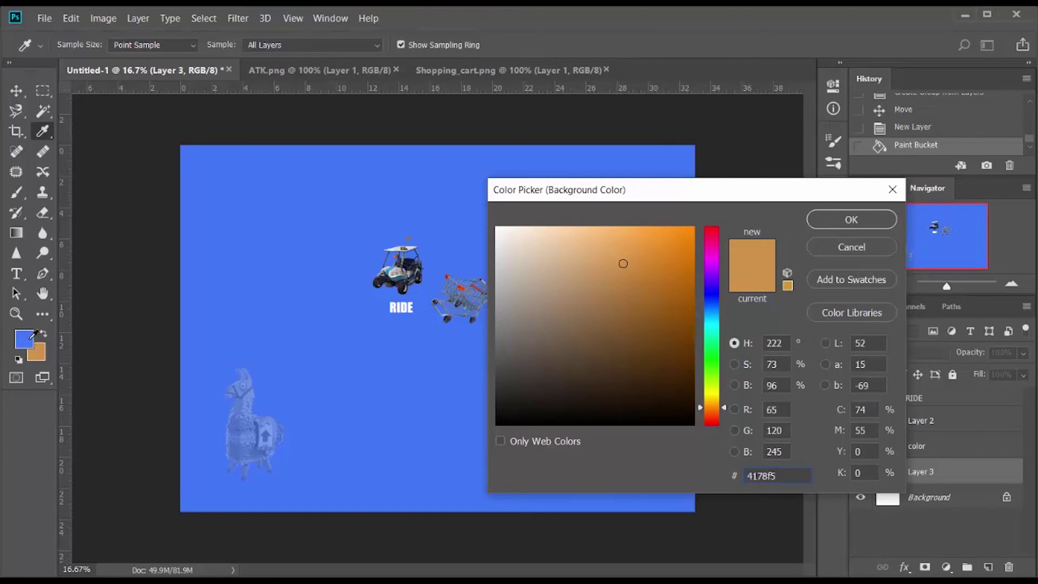
pyautogui.moveTo(642, 233); pyautogui.dragTo(594, 243)
pyautogui.click(851, 219)
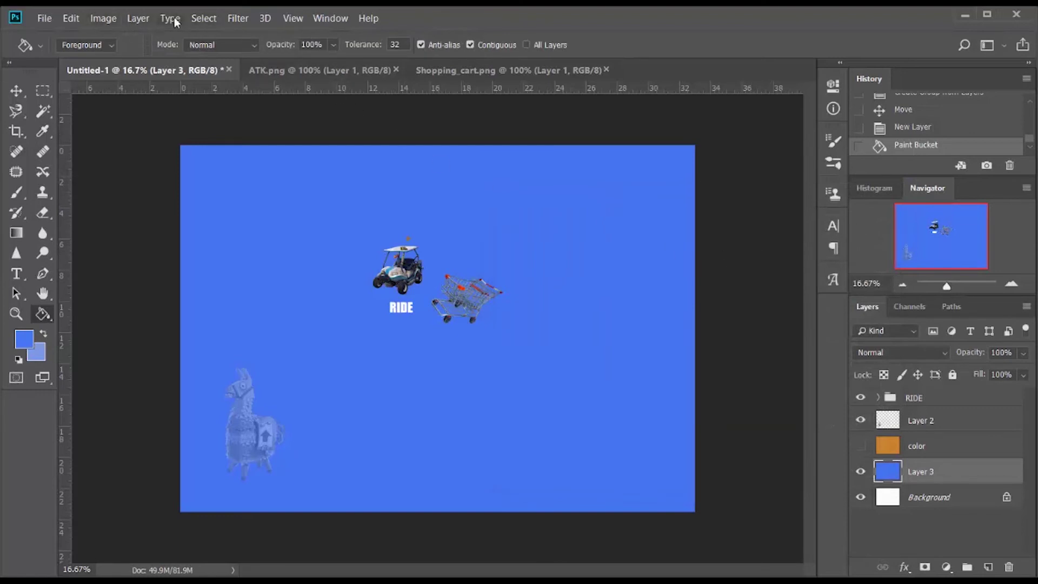
pyautogui.click(236, 18)
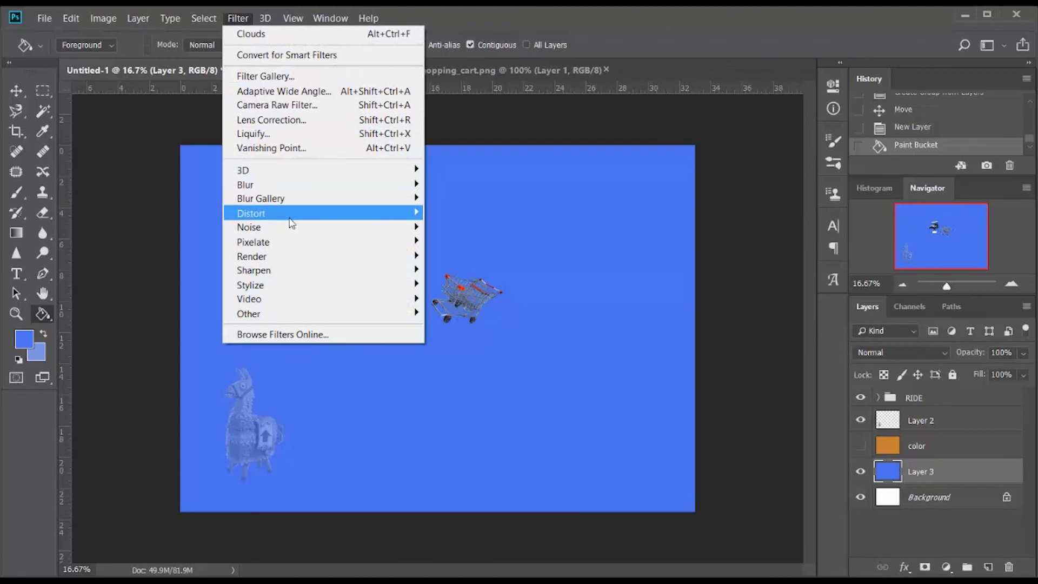
pyautogui.moveTo(370, 255)
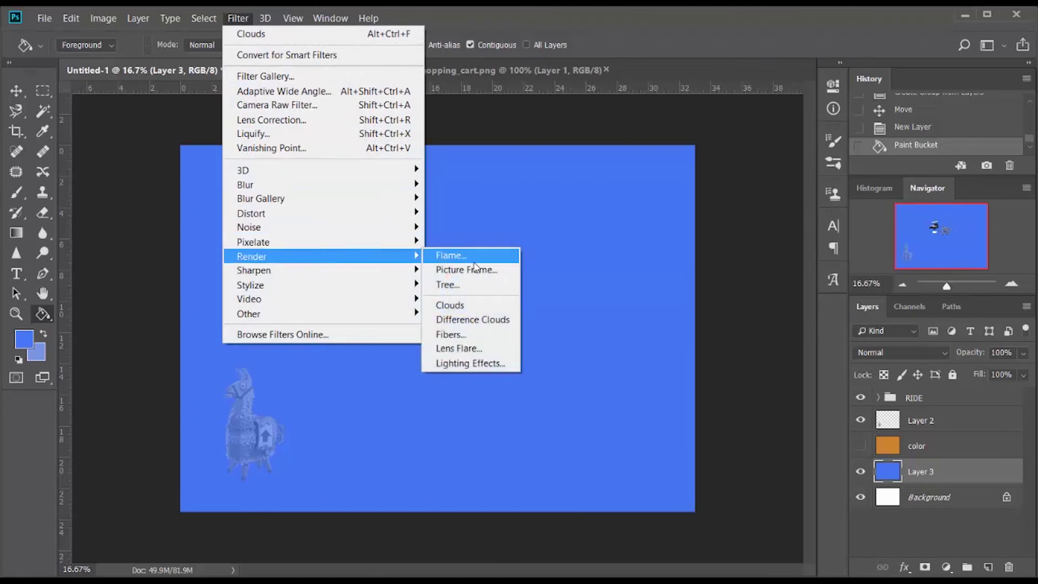
pyautogui.click(495, 307)
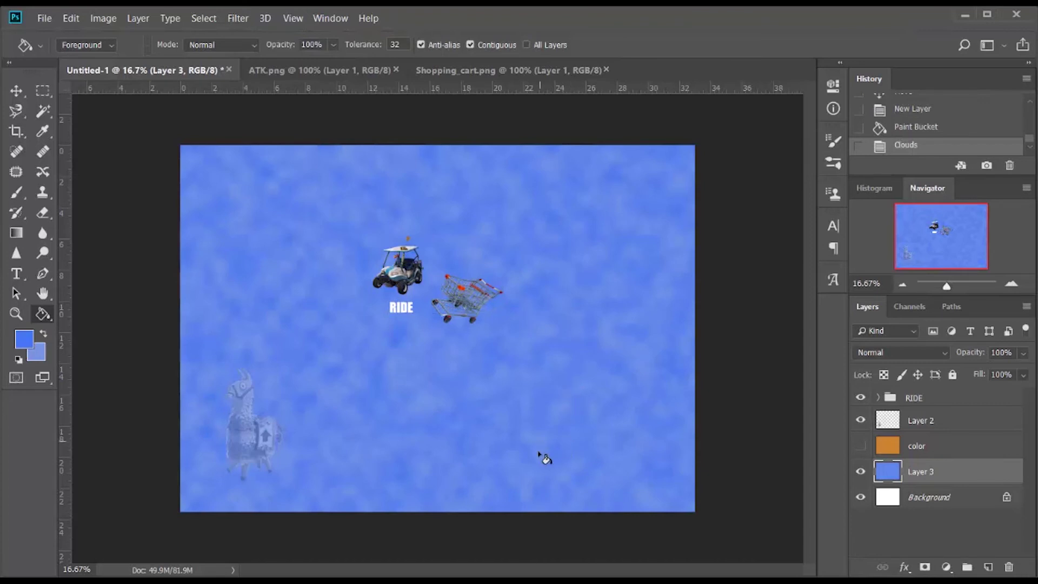
# Step: Hide Layer 3 and the orange color layer so the canvas shows white
pyautogui.click(860, 472)
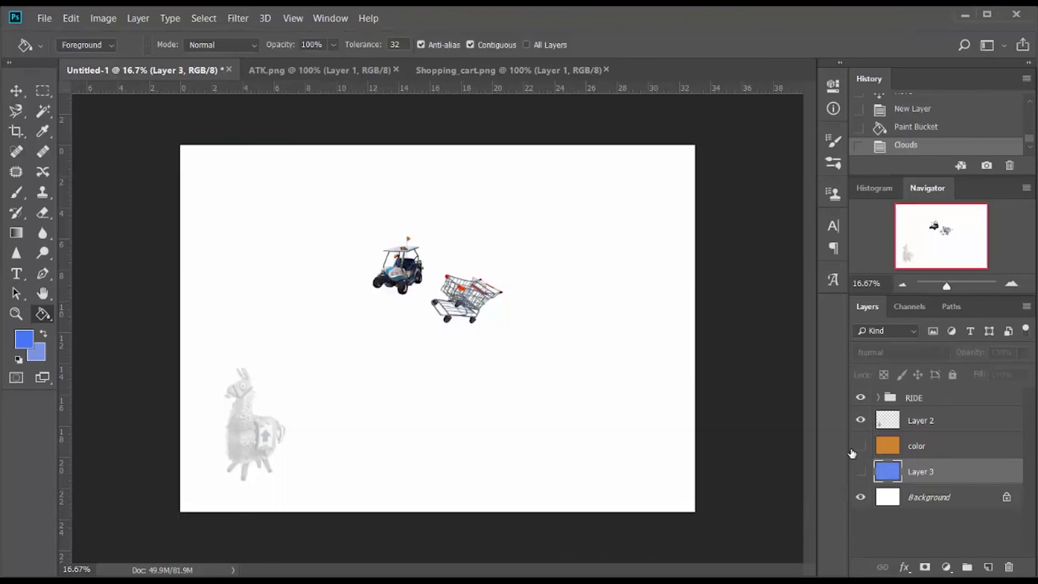
pyautogui.click(859, 447)
pyautogui.click(860, 447)
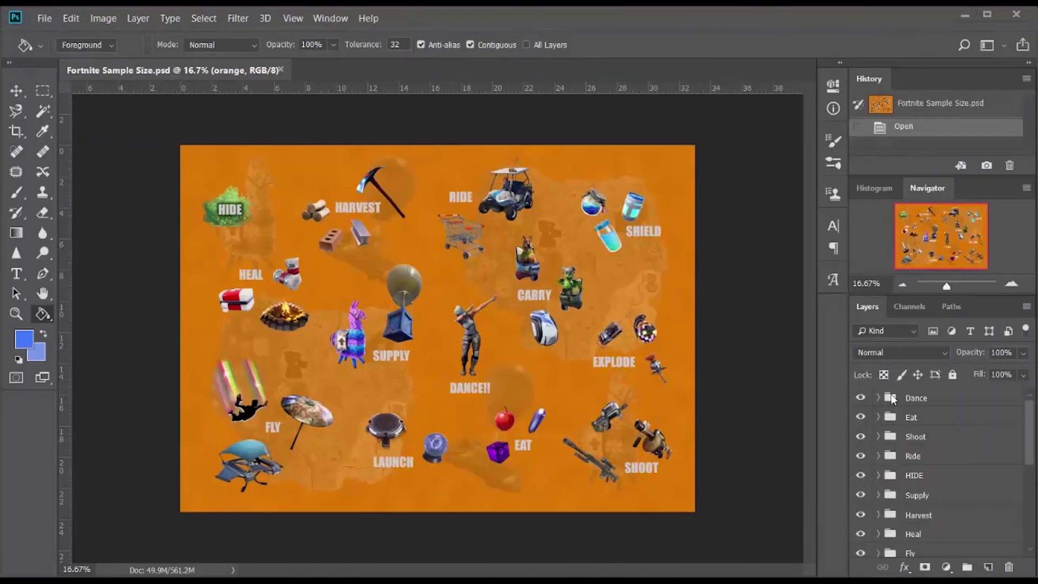
# Step: Check the Dance, Eat and background map texture layers by hiding and reshowing each
pyautogui.click(860, 399)
pyautogui.click(859, 398)
pyautogui.click(860, 418)
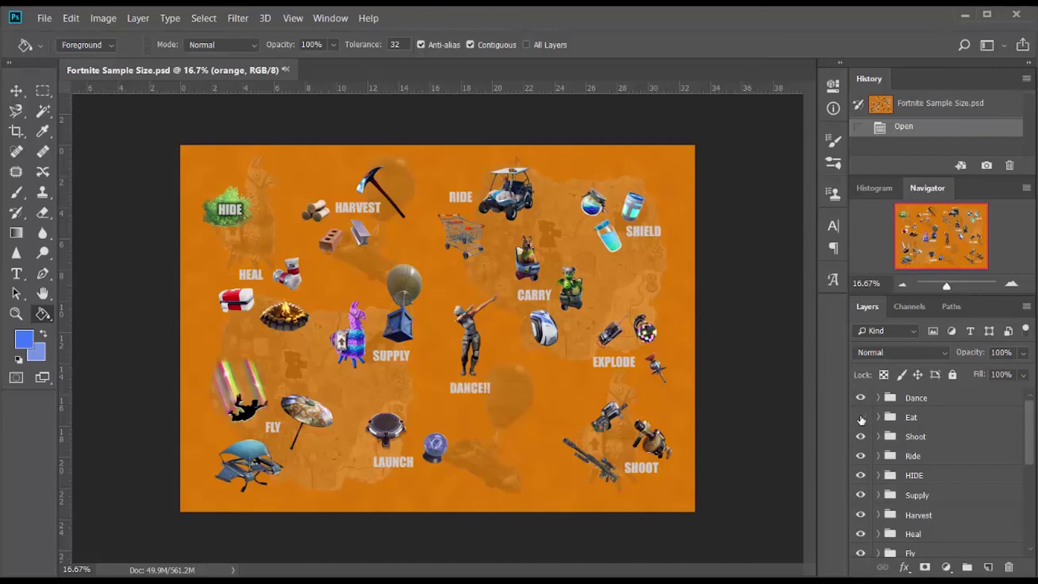
pyautogui.click(859, 418)
pyautogui.moveTo(1031, 426); pyautogui.dragTo(1031, 500)
pyautogui.click(859, 448)
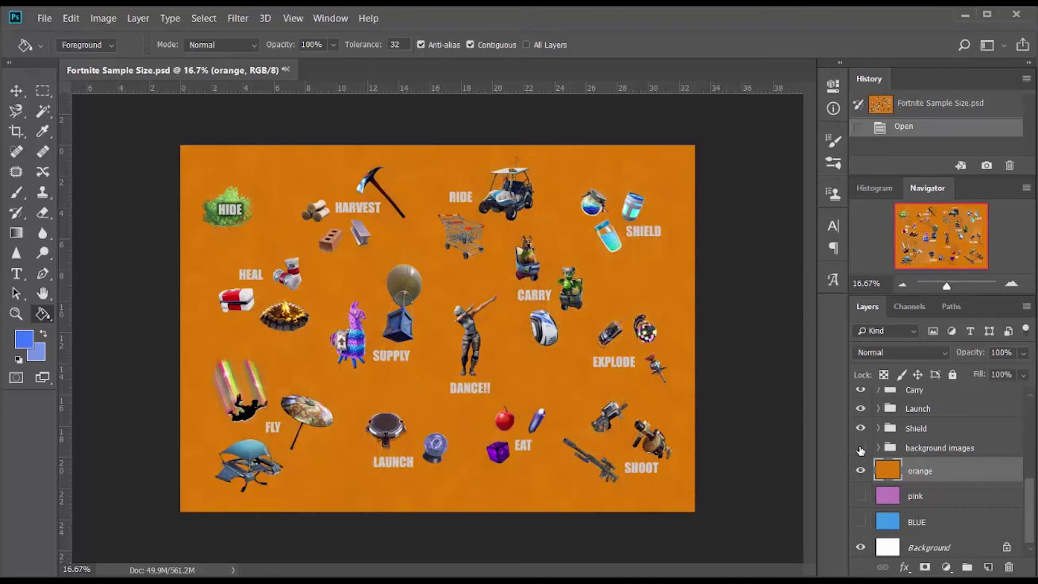
pyautogui.click(860, 448)
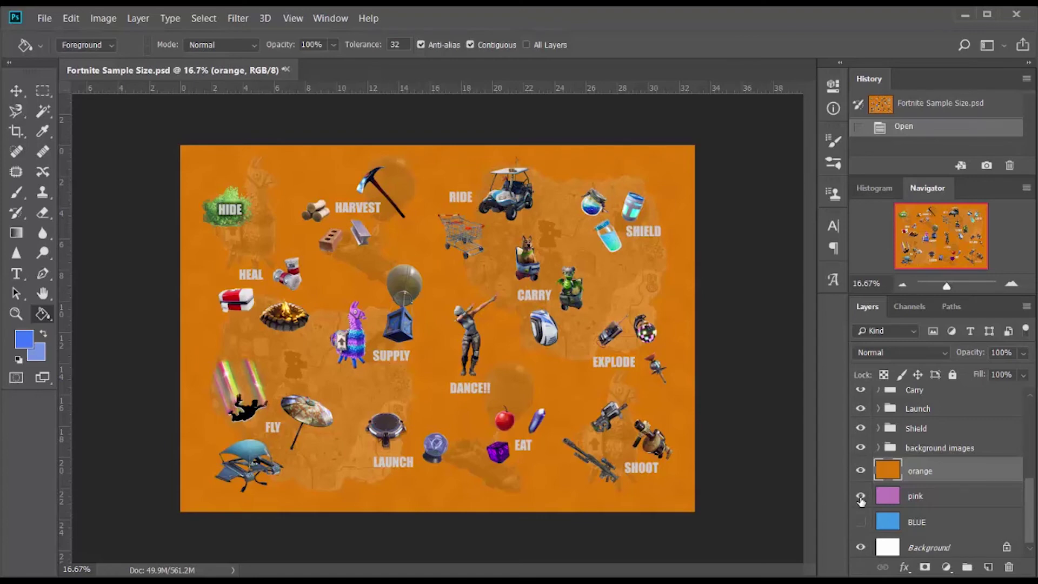
# Step: Hide the orange and pink backgrounds so the collage sits on the BLUE layer
pyautogui.click(860, 471)
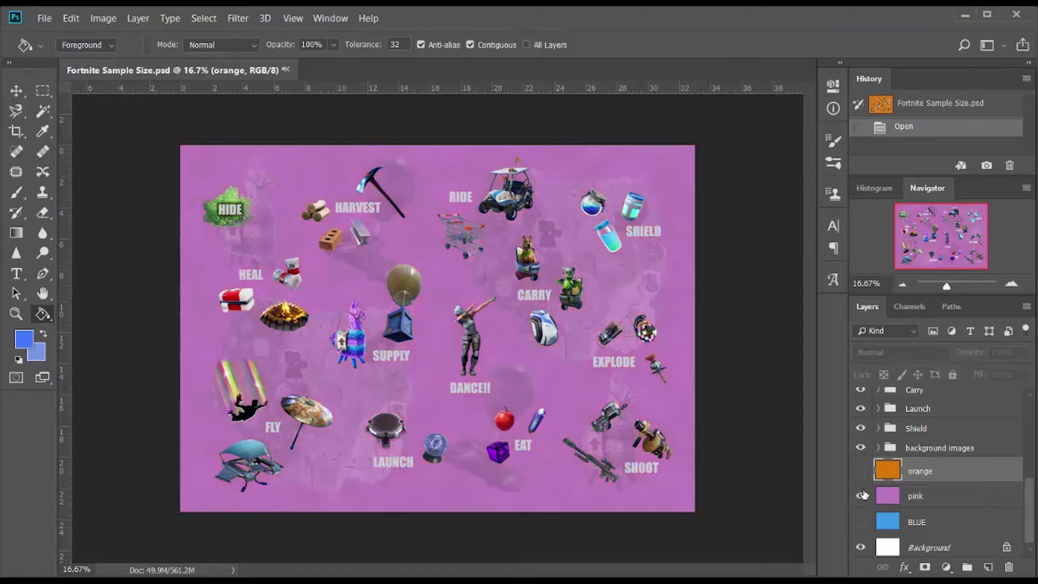
pyautogui.click(859, 498)
pyautogui.click(860, 522)
pyautogui.click(860, 522)
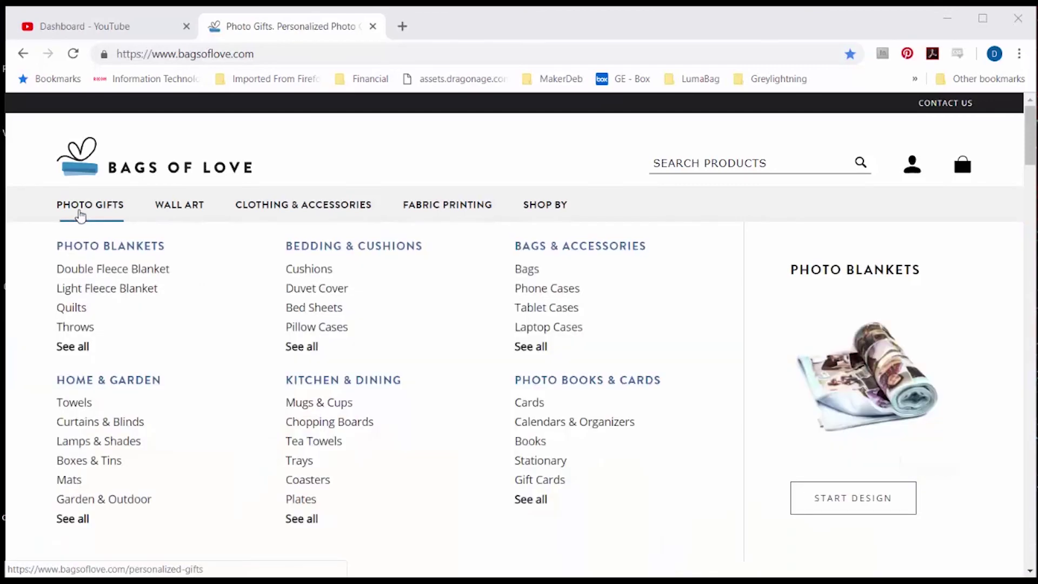
# Step: Go through Fabric Printing > Fabrics > Fabric Sample Test Prints and start a design
pyautogui.moveTo(435, 213)
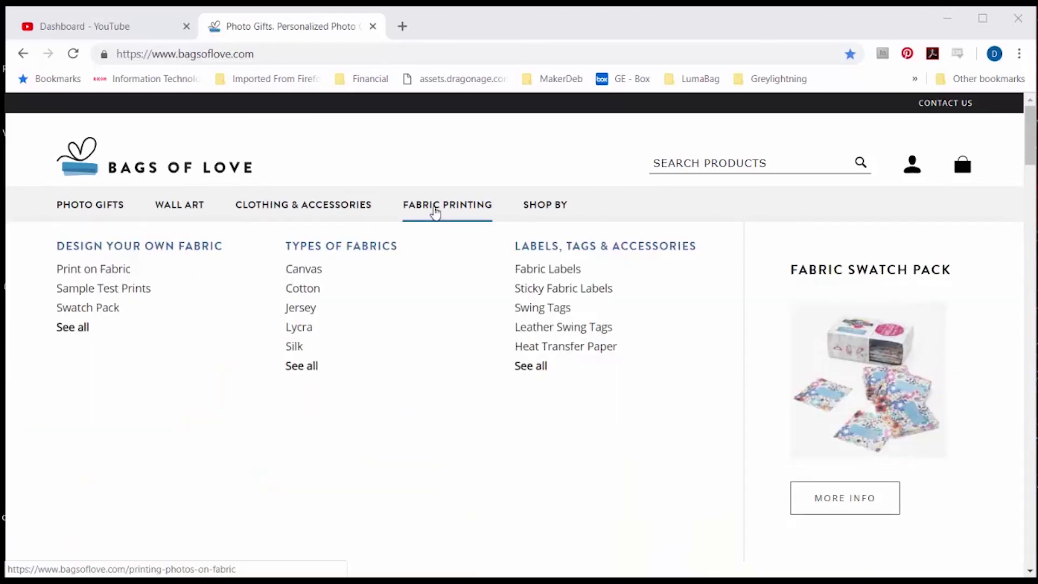
pyautogui.click(435, 211)
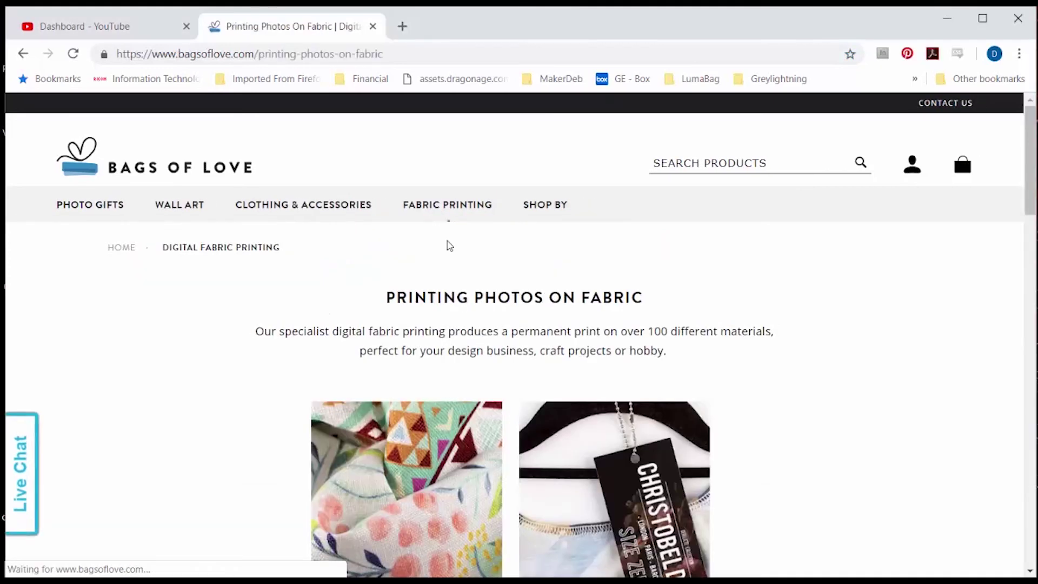
pyautogui.scroll(-1, 748, 362)
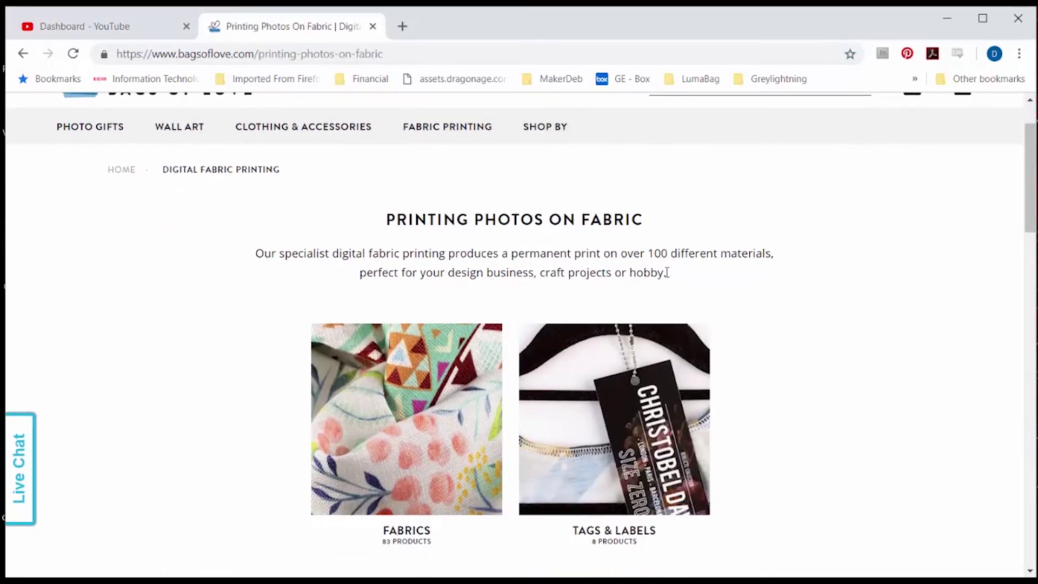
pyautogui.scroll(-1, 420, 354)
pyautogui.click(419, 355)
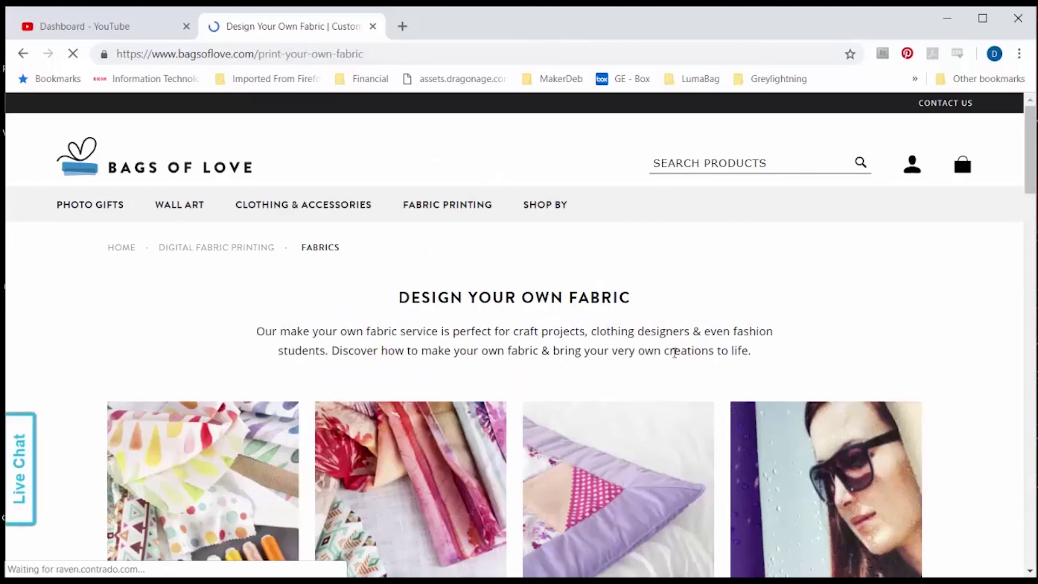
pyautogui.scroll(-4, 782, 335)
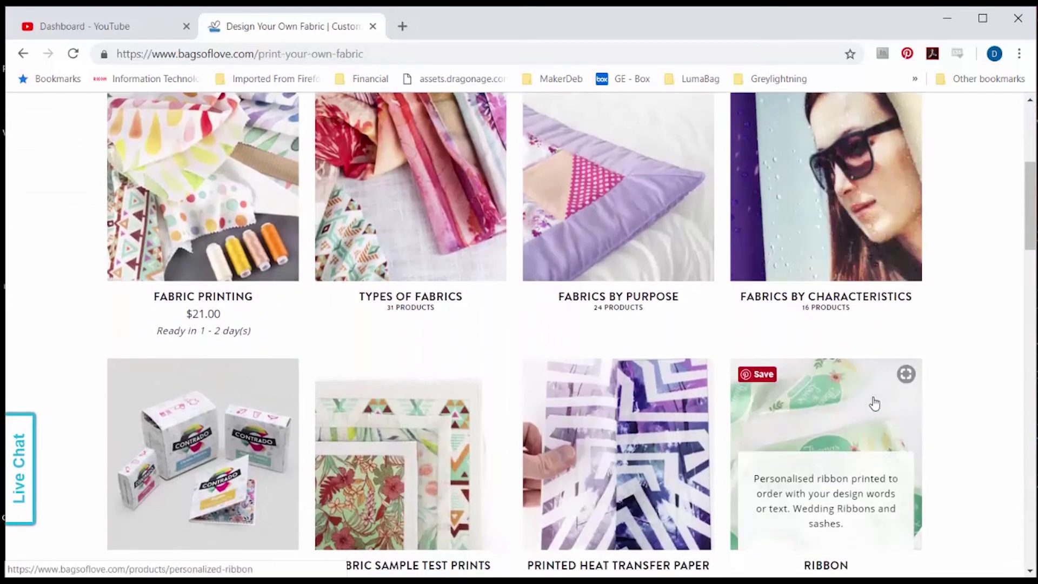
pyautogui.click(385, 343)
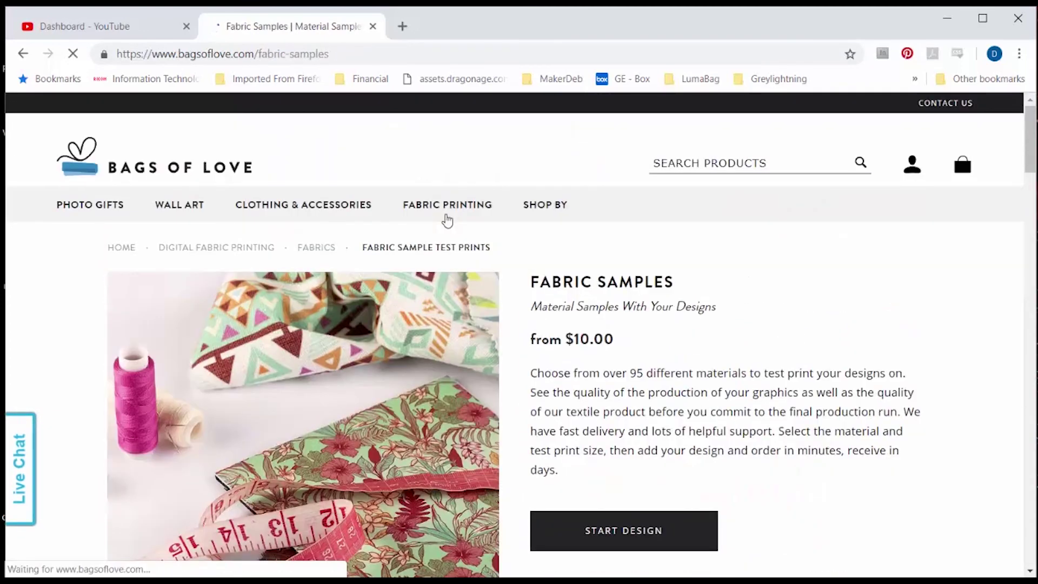
pyautogui.scroll(-4, 841, 419)
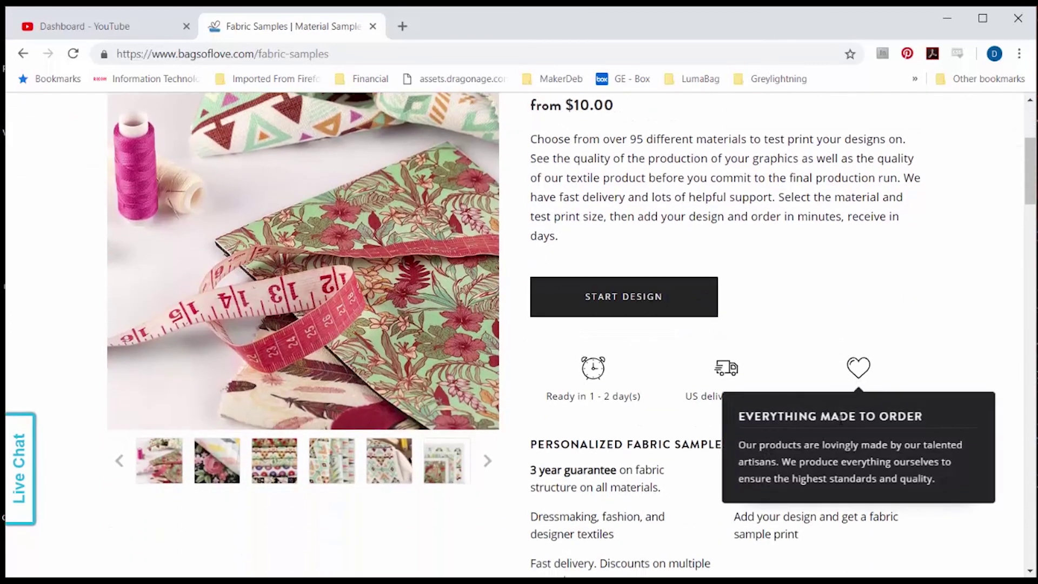
pyautogui.click(637, 297)
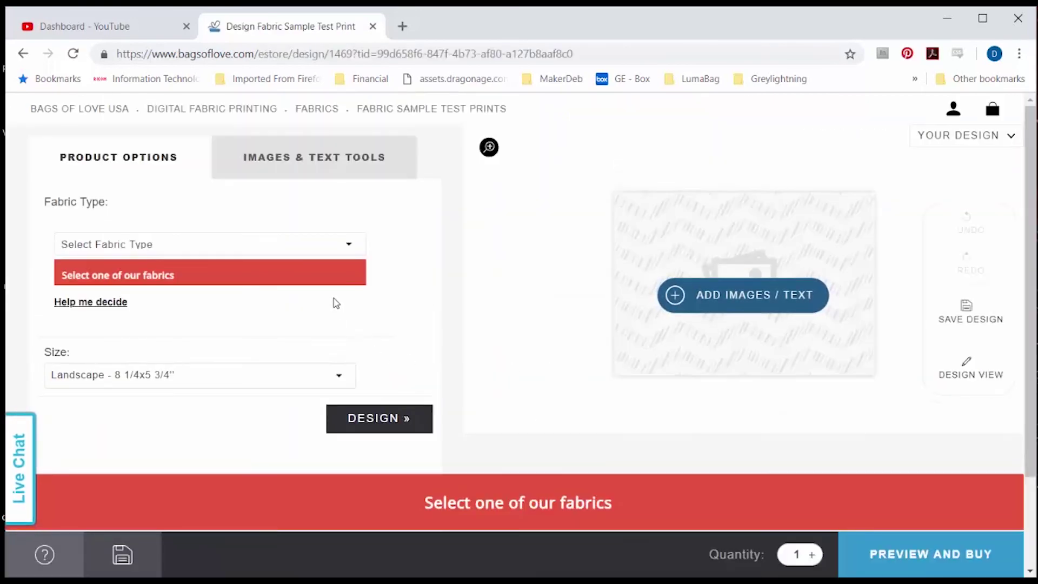
# Step: Choose the Landscape 33x23 1/2" size and Lima Cotton Poplin 4.7 oz fabric
pyautogui.click(338, 377)
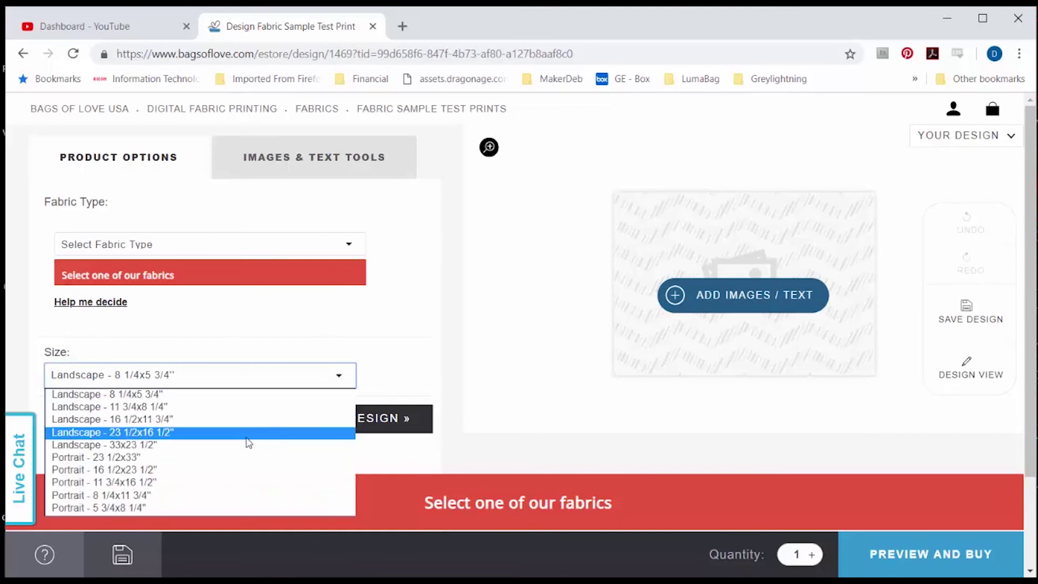
pyautogui.click(222, 445)
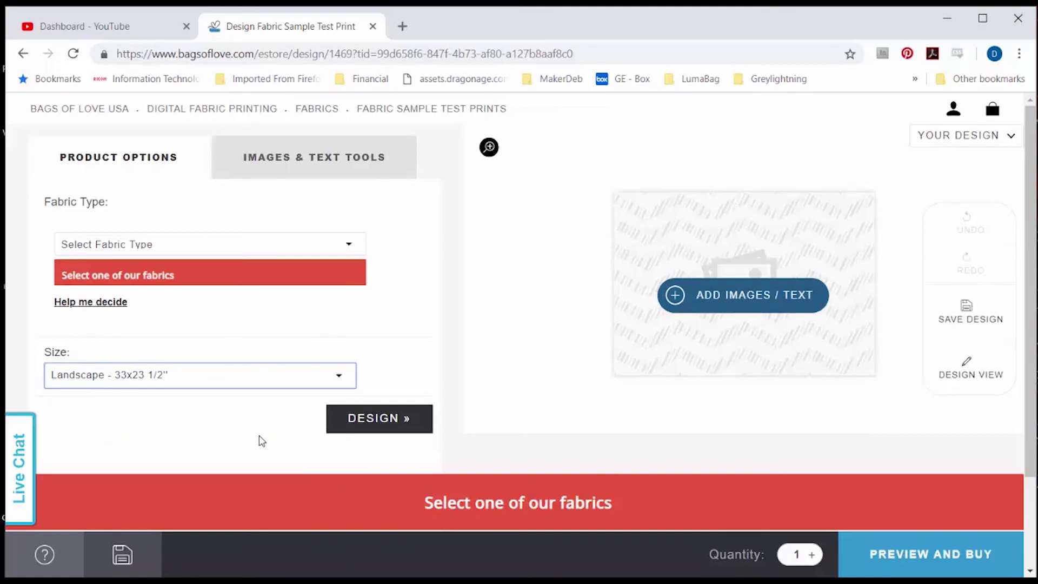
pyautogui.click(351, 248)
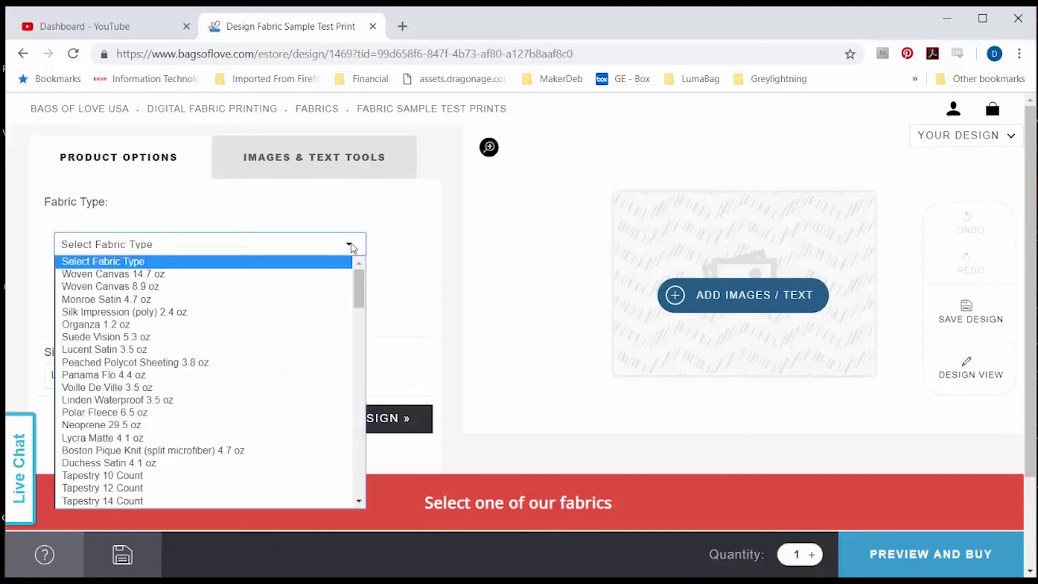
pyautogui.moveTo(355, 293); pyautogui.dragTo(361, 355)
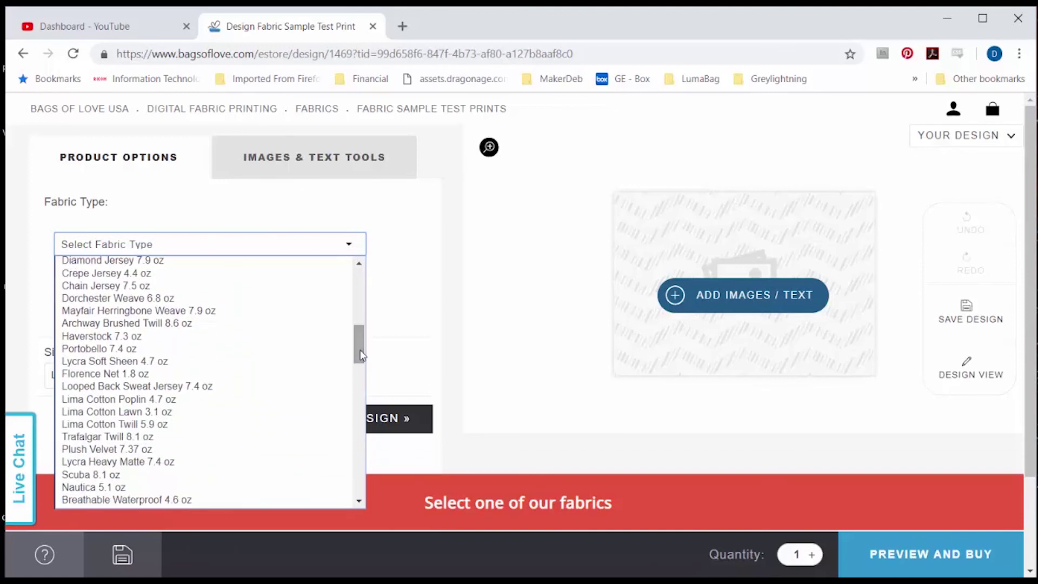
pyautogui.click(207, 400)
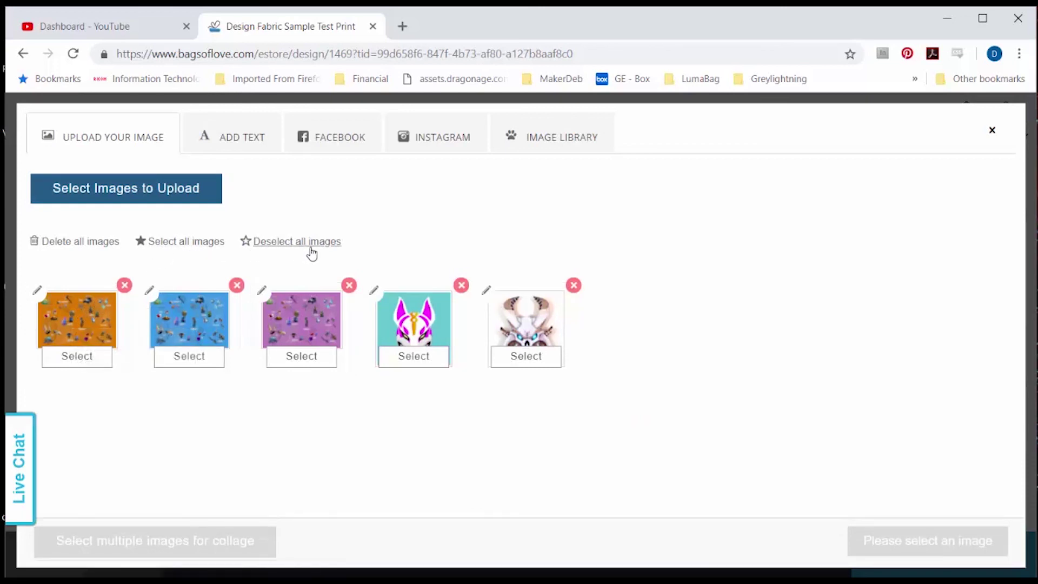
# Step: Select the orange Fortnite Sample image and add it to the fabric design
pyautogui.click(80, 351)
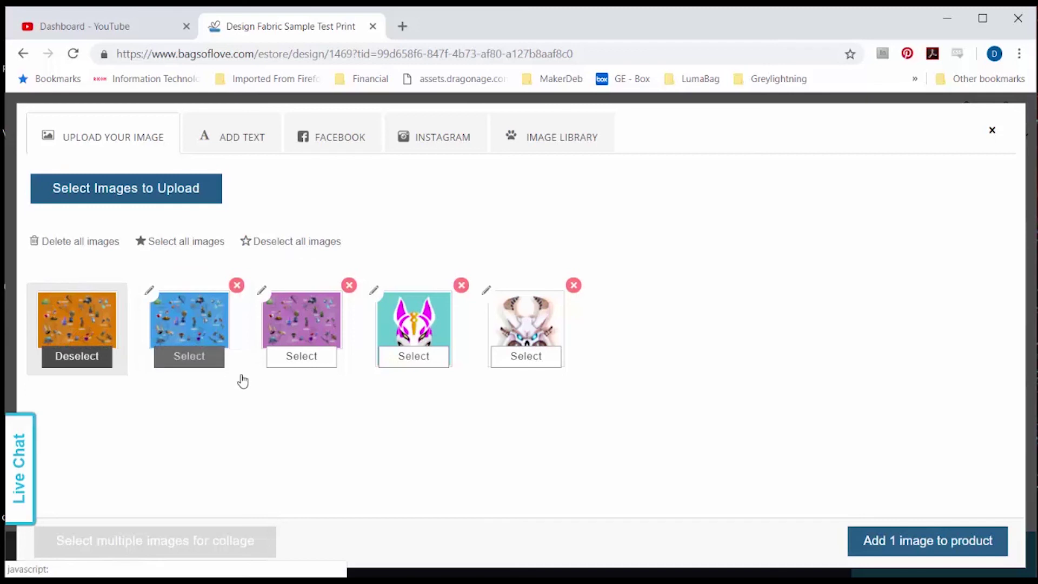
pyautogui.click(887, 547)
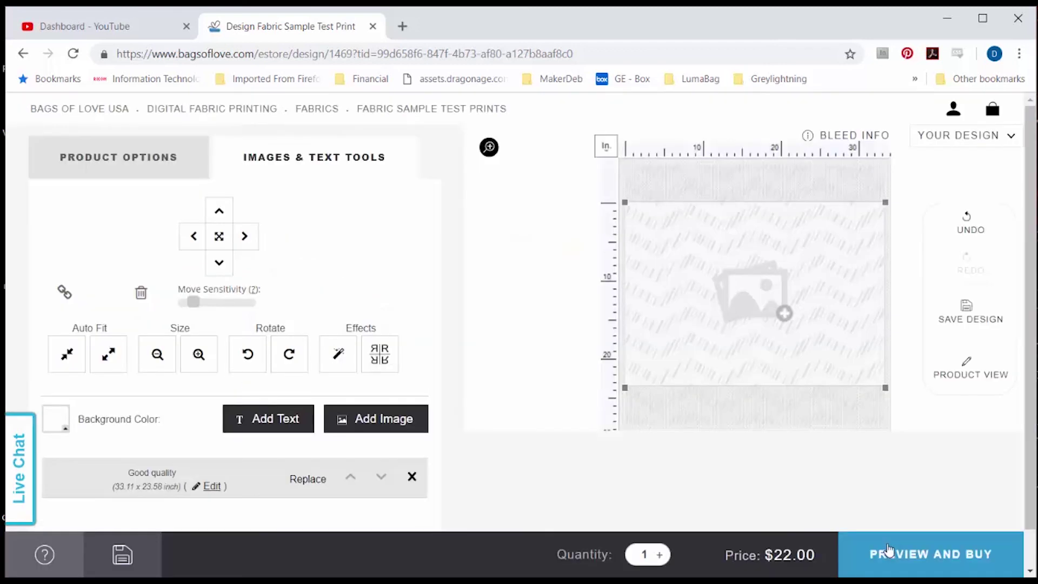